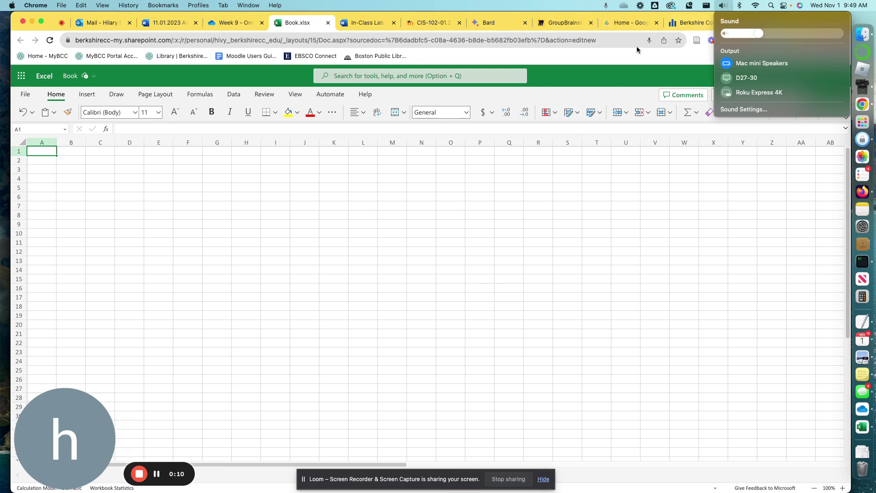
Copy the Berkshire County census profile URL into the Word lab document as a new list item below "World Freedom Index:".
click(697, 25)
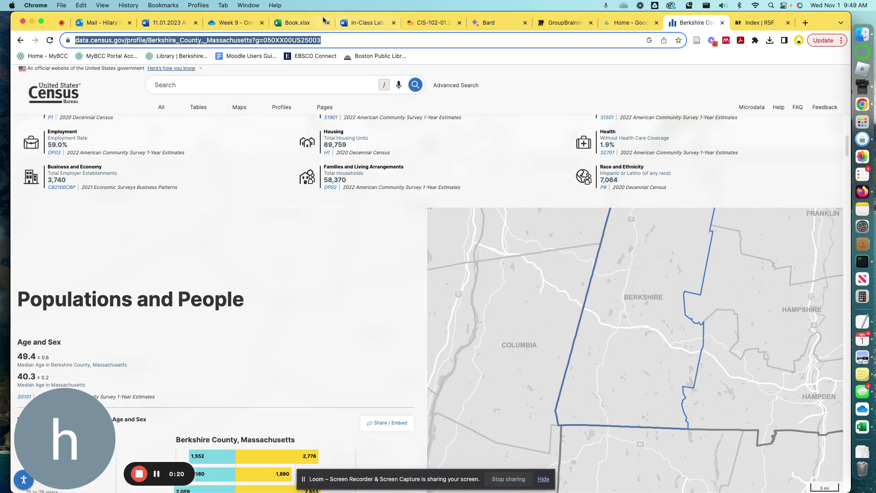
click(366, 23)
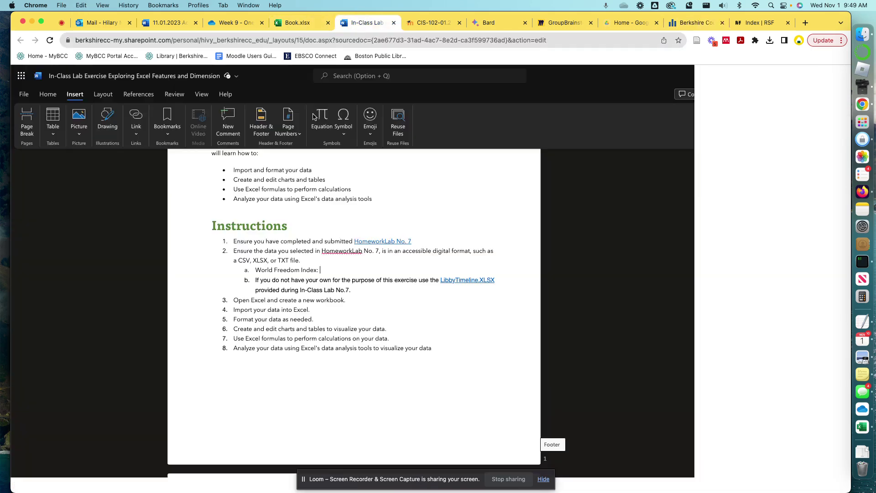
key(Return)
text(https://data.census.gov/profile/Berkshire_County,_Massachusetts?g=050XX00US25003)
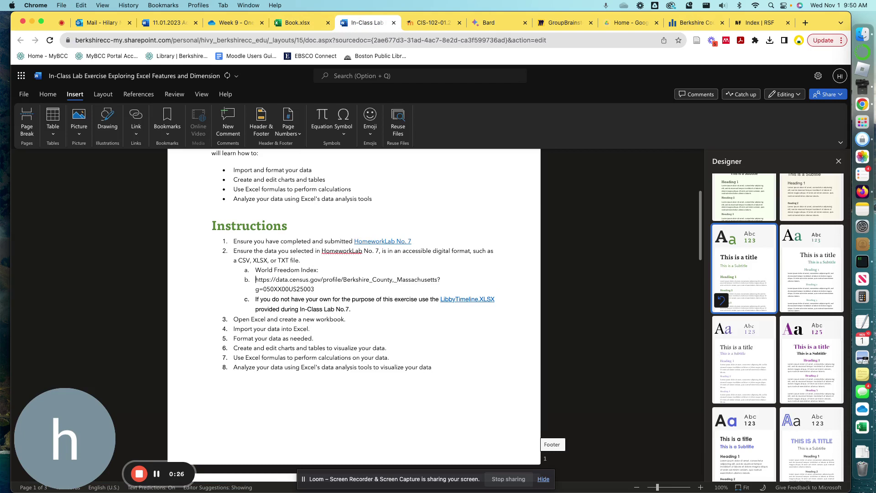
Insert the label "Berkshire County Census Data" in front of the pasted census URL.
text(Berkshire )
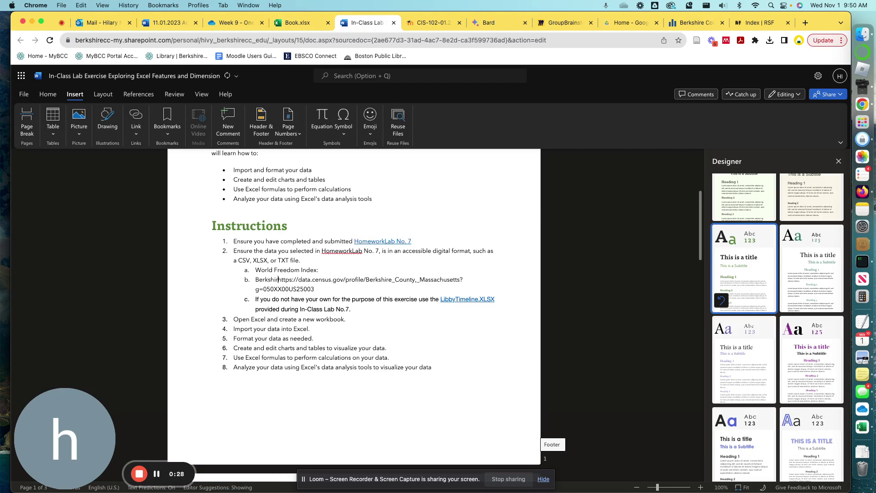
text(County S)
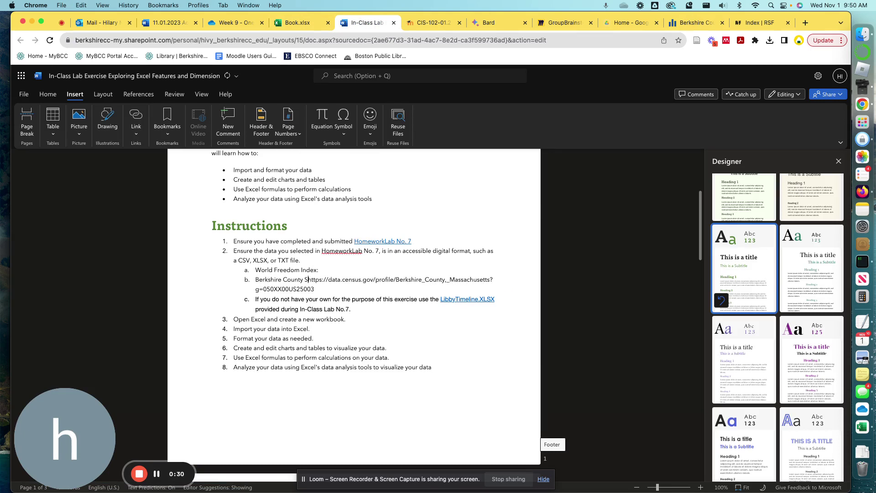
key(BackSpace)
text(Ce)
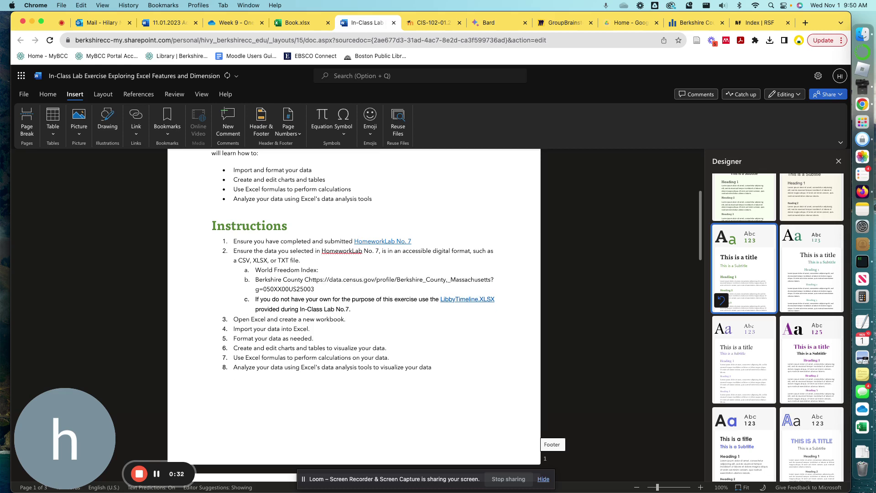
text(nsus)
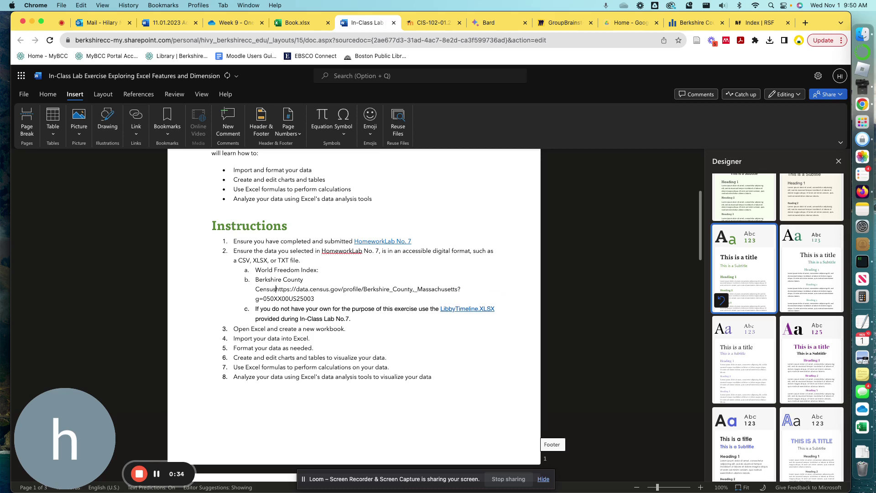
text( Data)
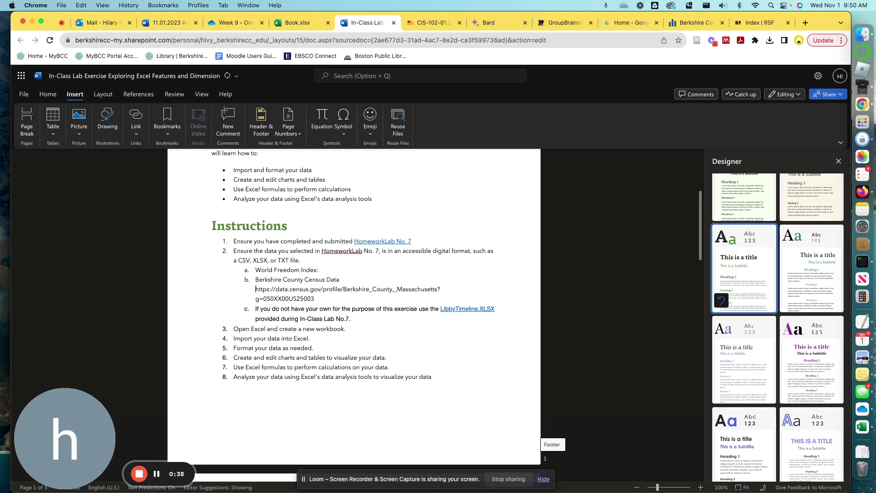
Cut the raw census URL from the list item and apply it as a hyperlink on "Berkshire County Census Data".
key(shift+Down)
key(shift+End)
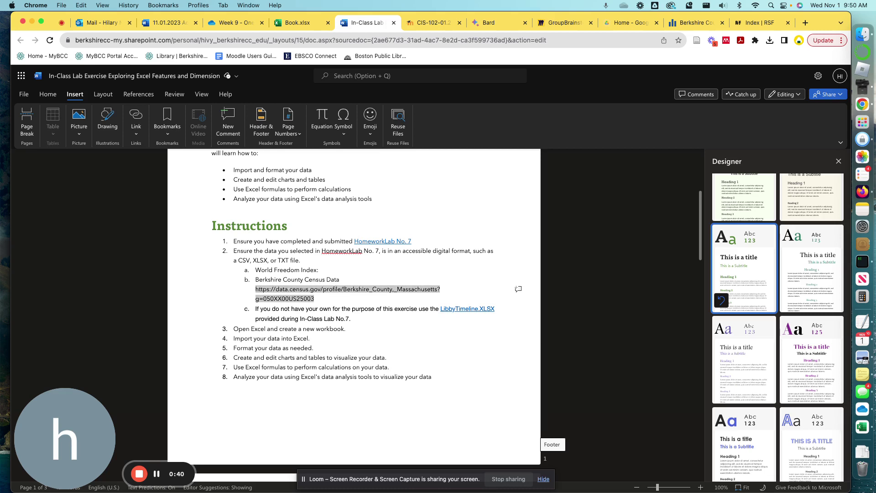
key(BackSpace)
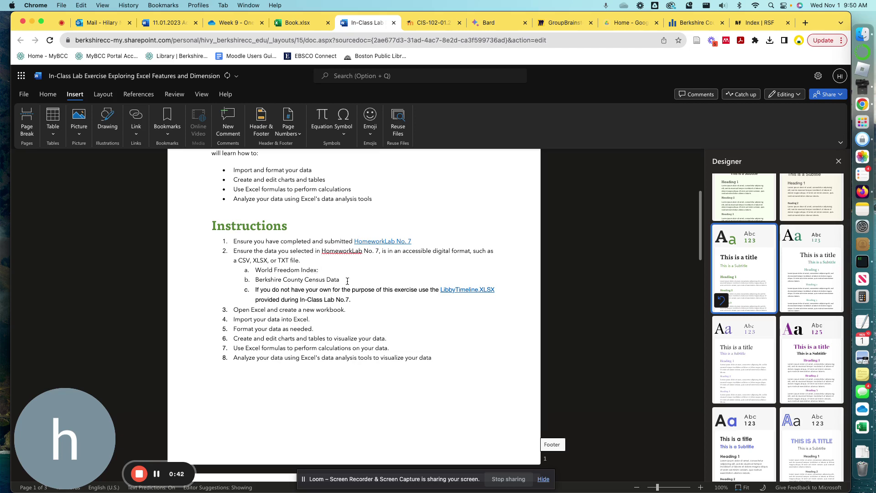
drag(340, 280, 267, 284)
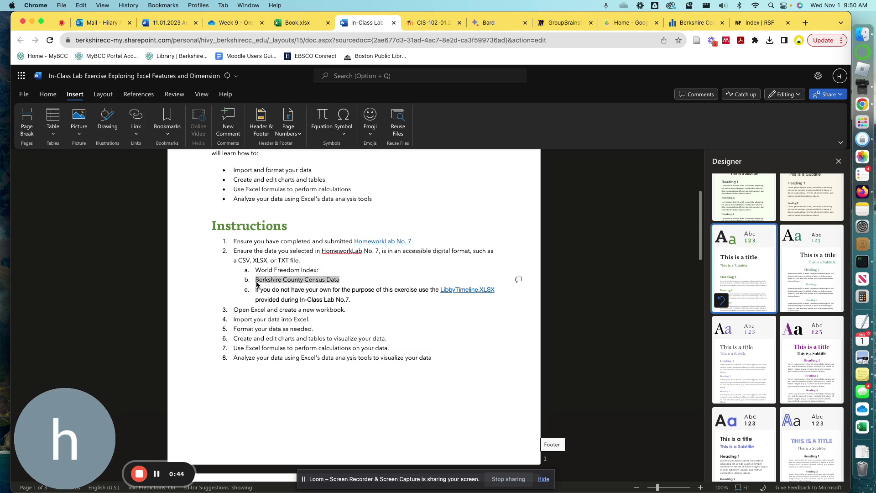
key(super+k)
key(super+v)
key(Return)
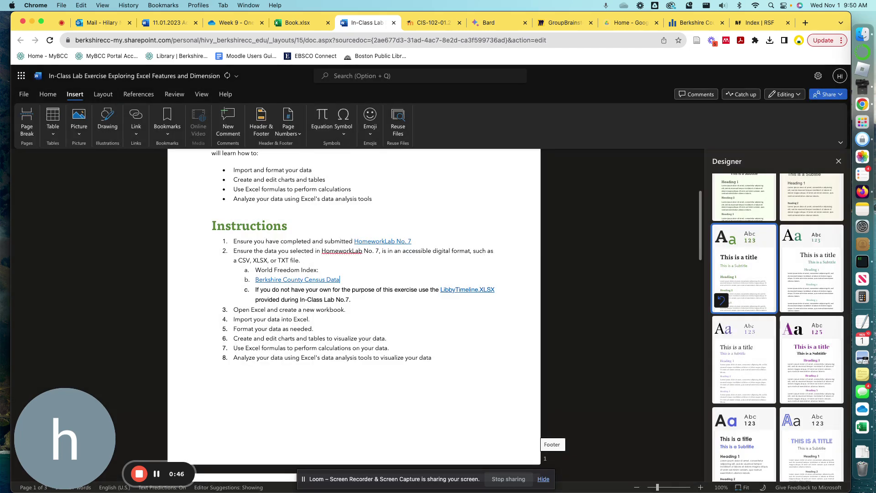
Switch to the Berkshire County census profile and examine its population pyramid by age and sex, including the chart's sharing options.
click(675, 27)
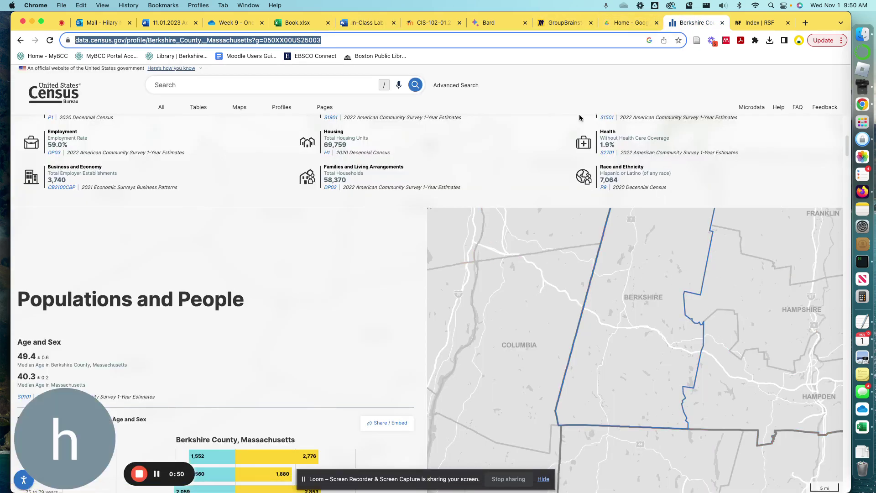
scroll(156, 220, down, 7)
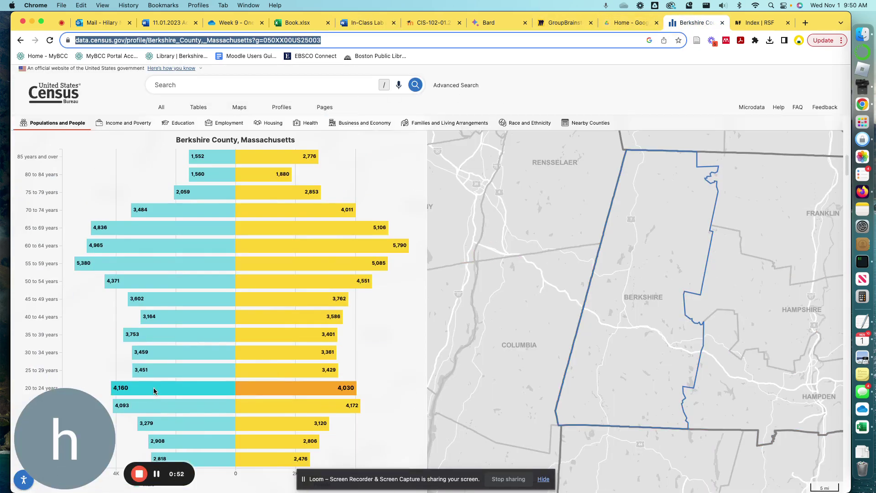
scroll(252, 179, up, 2)
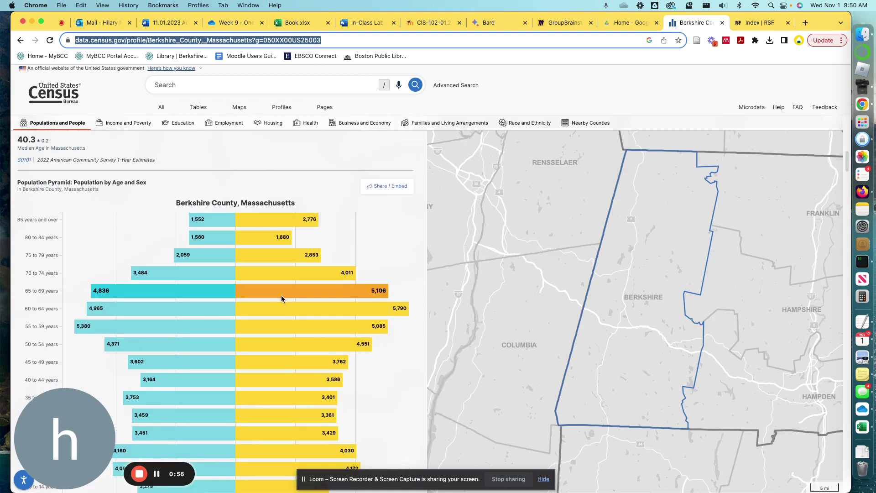
scroll(280, 295, down, 1)
scroll(300, 316, down, 6)
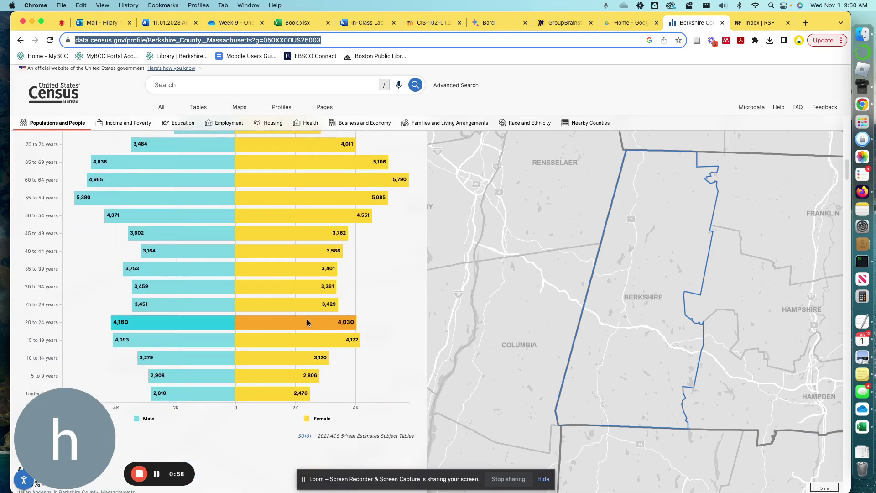
scroll(226, 420, up, 5)
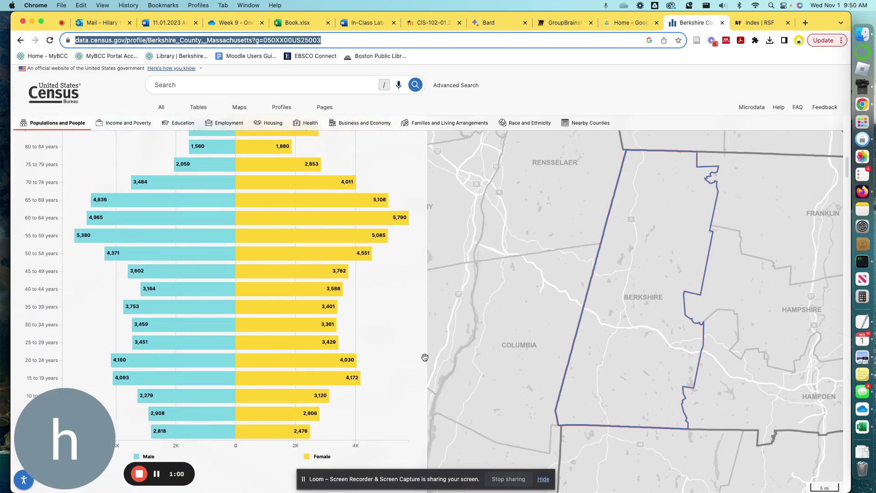
click(381, 151)
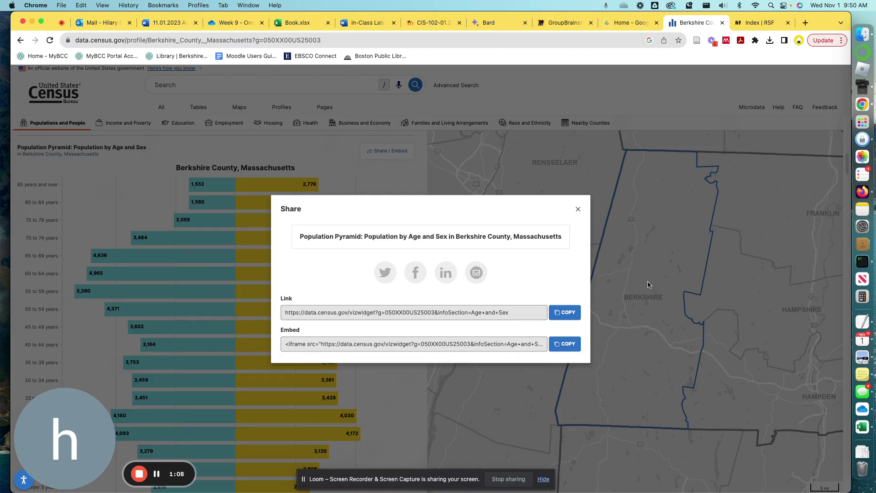
click(578, 210)
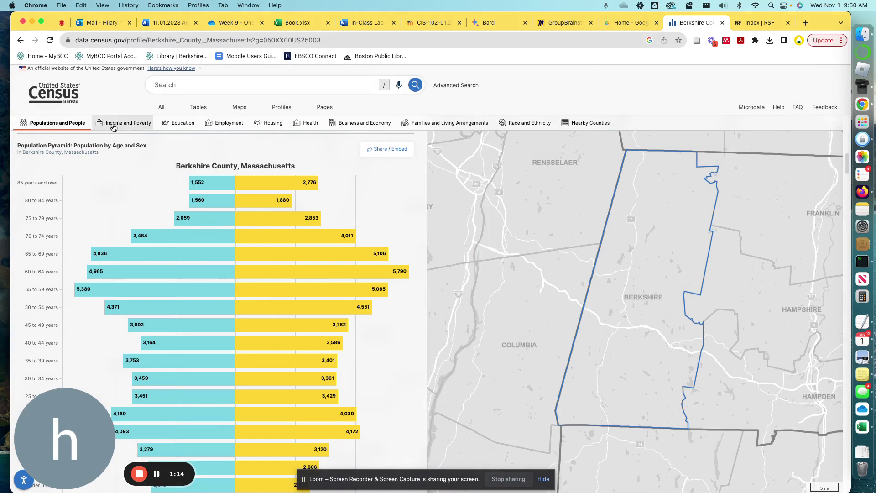
Review the Business and Economy section and the children and household charts under Families and Living Arrangements.
click(379, 127)
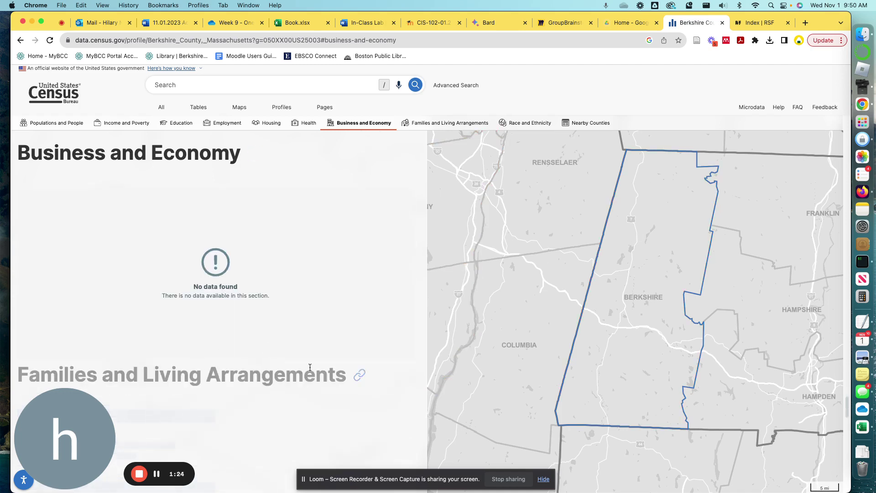
click(450, 123)
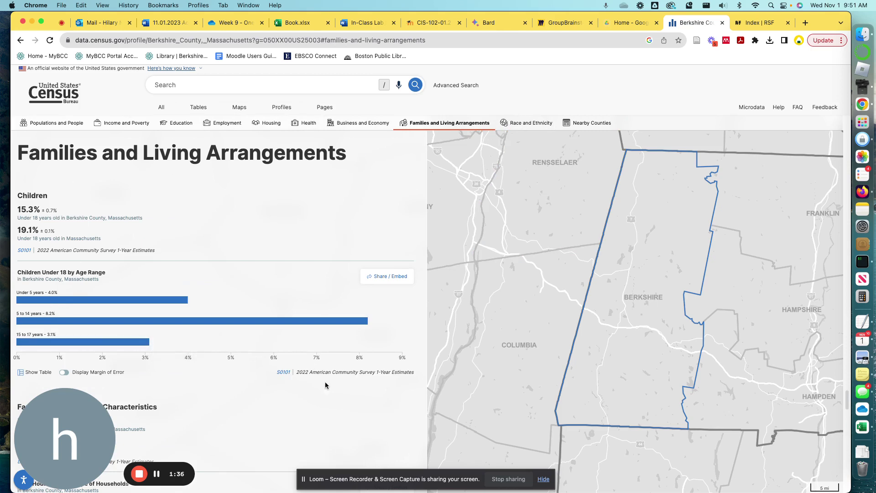
scroll(326, 384, down, 2)
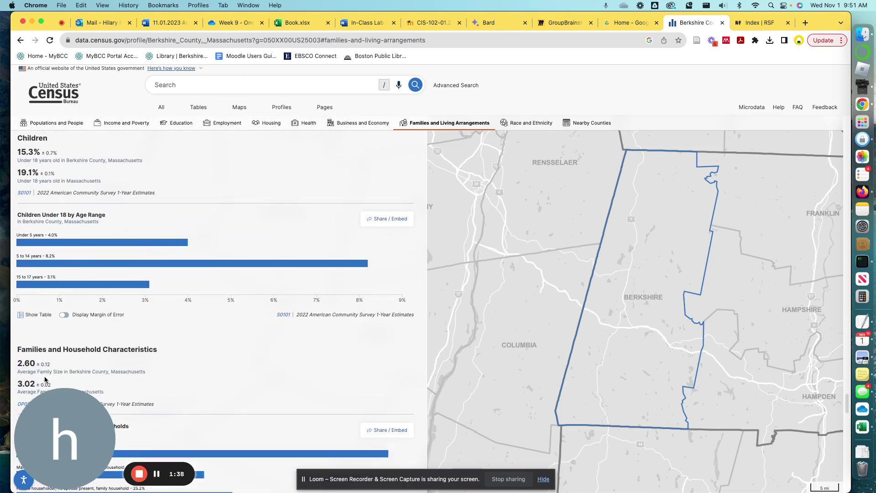
scroll(45, 378, down, 2)
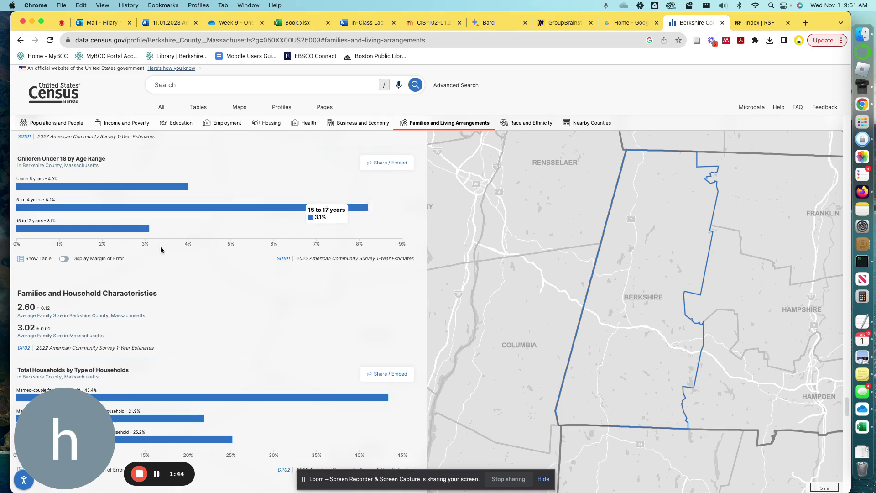
scroll(161, 258, down, 1)
scroll(316, 290, down, 5)
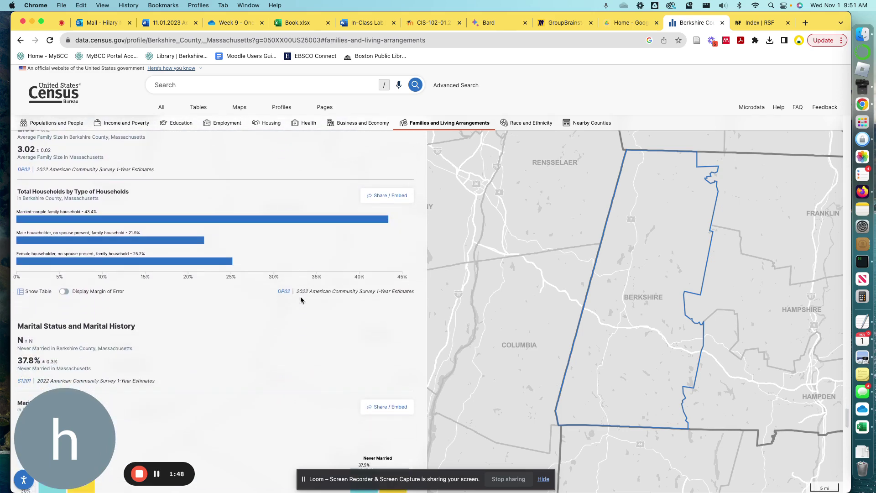
scroll(127, 254, up, 9)
scroll(301, 322, down, 4)
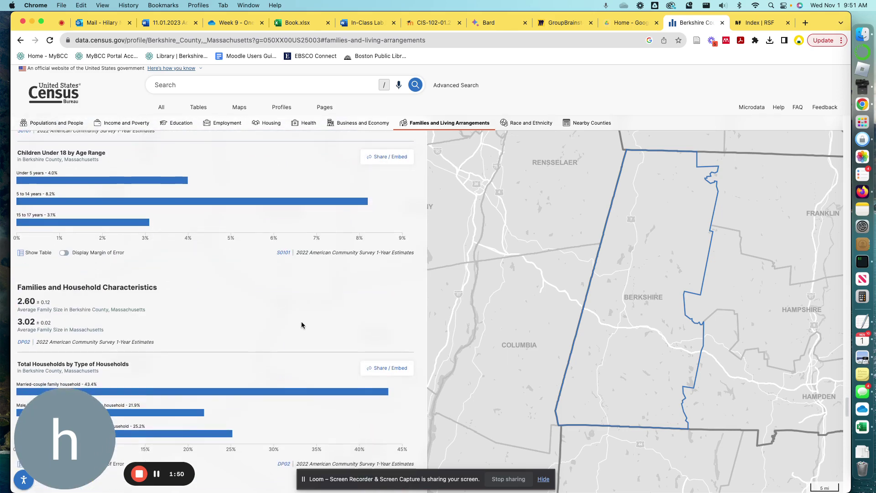
scroll(291, 322, down, 3)
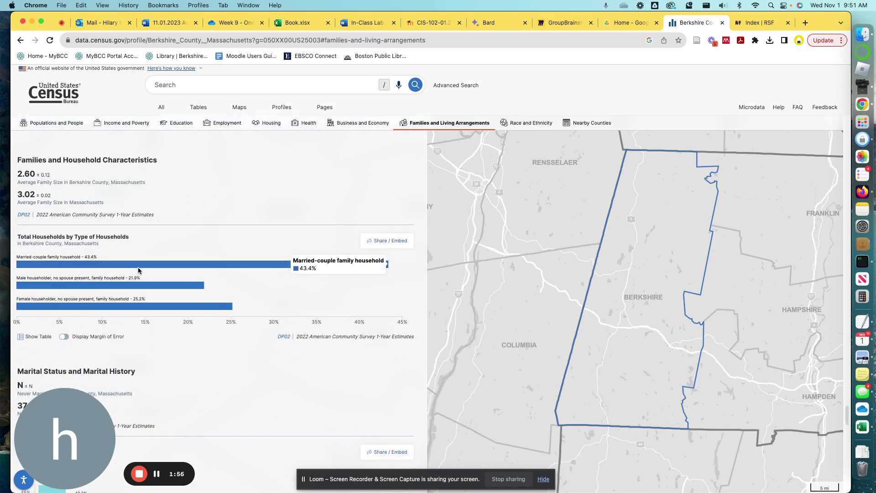
scroll(79, 291, down, 1)
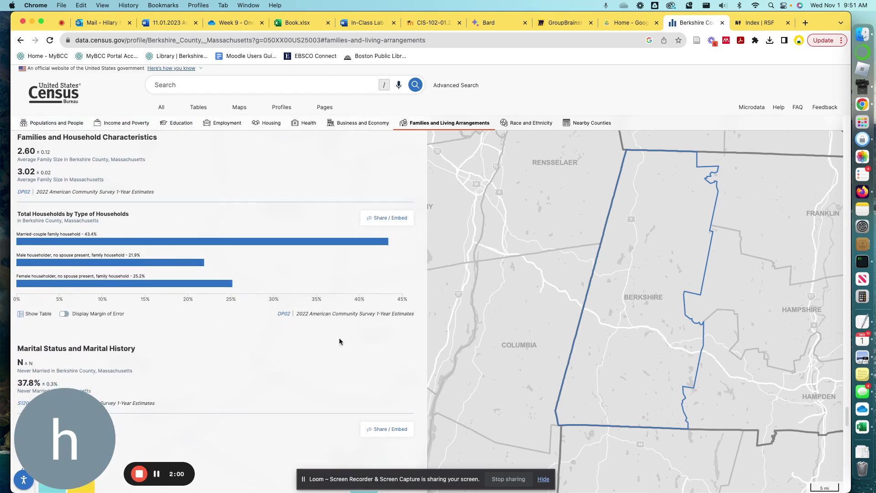
Examine the Marital Status and Marital History figures and the Marital Status by Sex chart.
scroll(339, 341, down, 4)
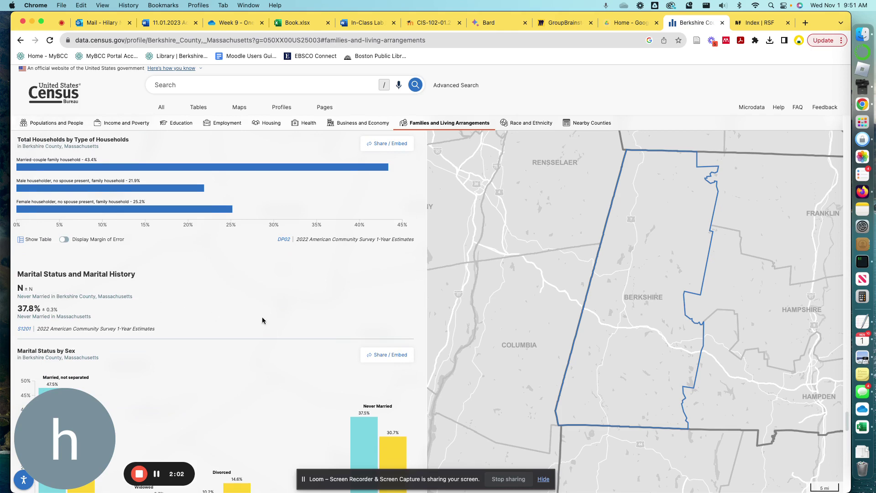
scroll(274, 318, down, 1)
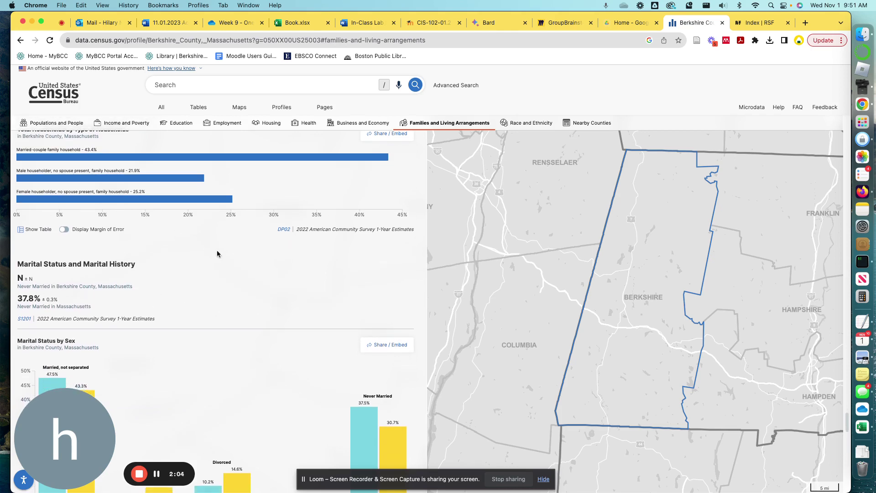
scroll(217, 254, down, 10)
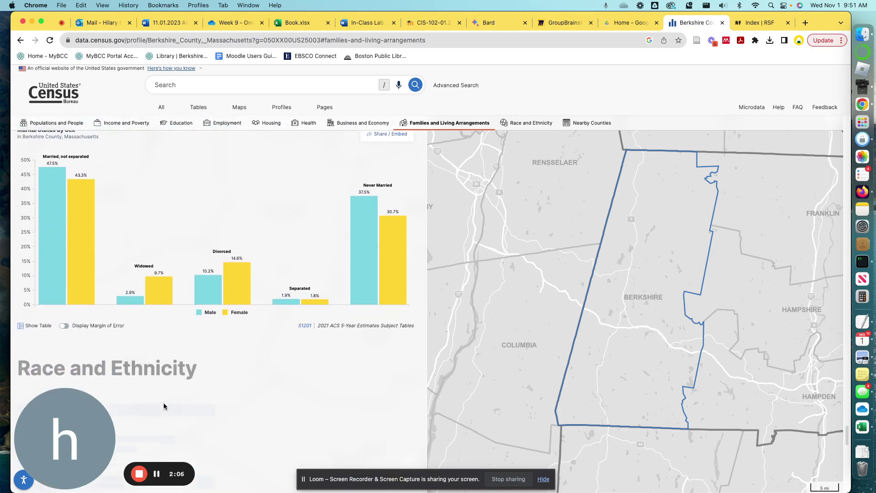
scroll(241, 368, up, 1)
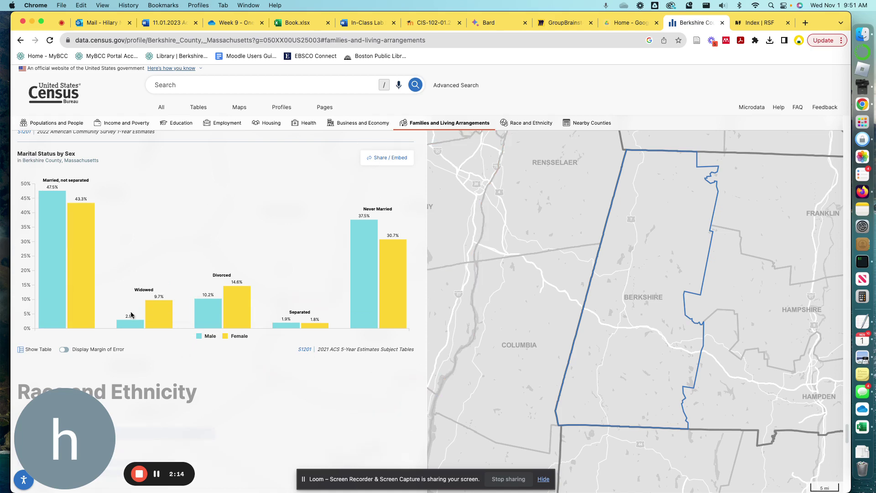
Look through the Race and Ethnicity population figures and the shaded Berkshire County map.
scroll(402, 325, down, 10)
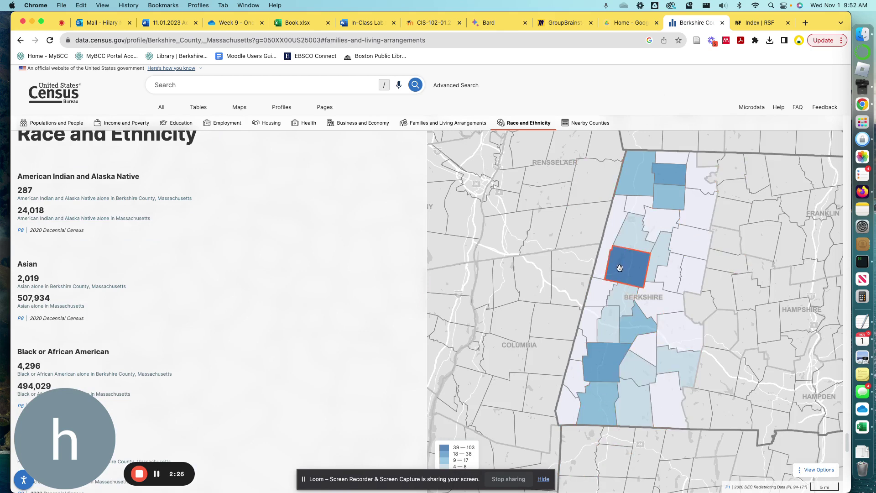
scroll(316, 292, down, 2)
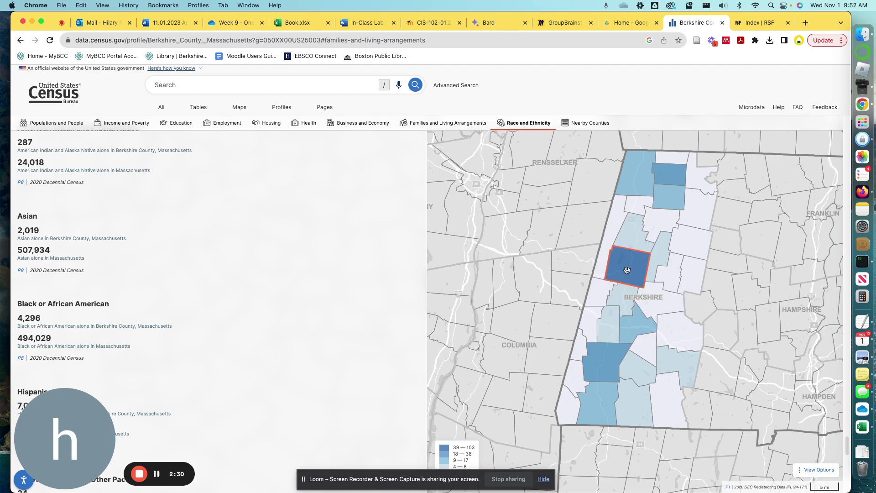
scroll(172, 324, down, 3)
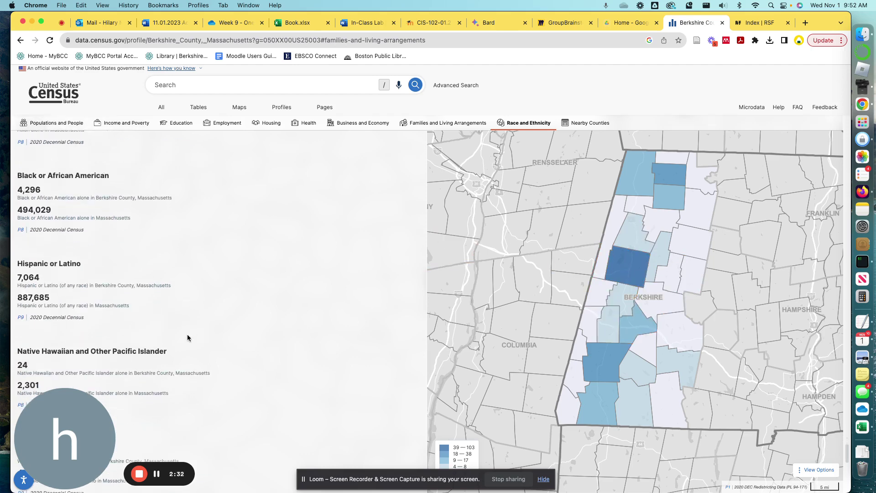
scroll(216, 330, up, 15)
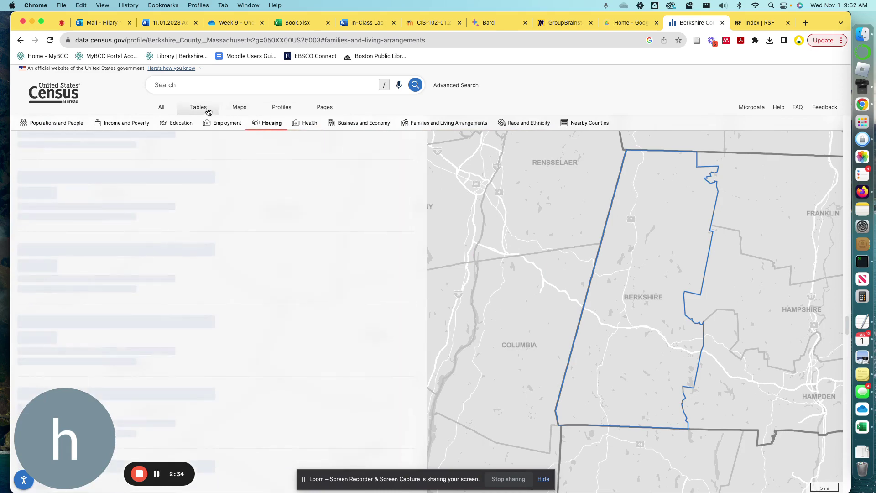
Open the census data tables for Berkshire County and look through the P1 Race table and the list of available tables.
click(204, 111)
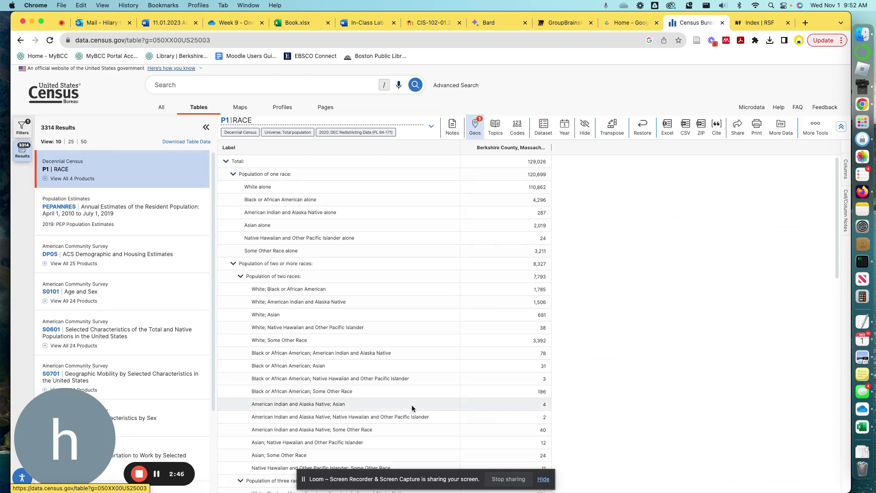
scroll(411, 404, down, 12)
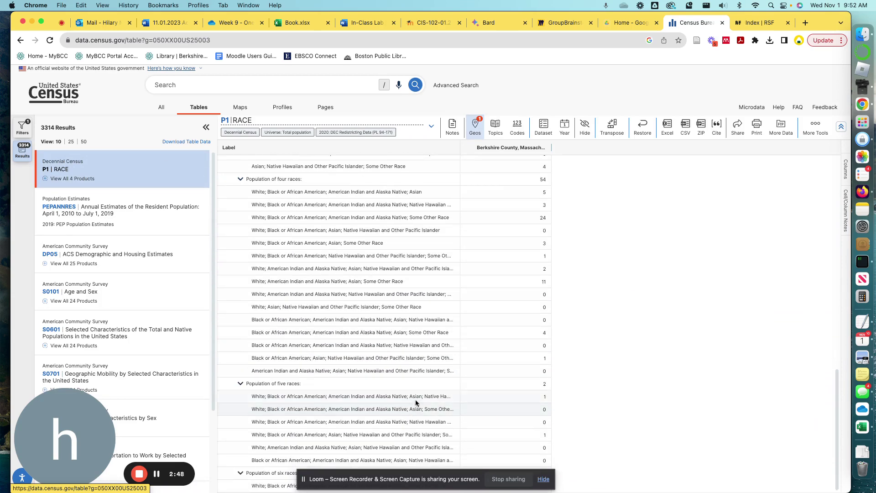
scroll(416, 401, up, 15)
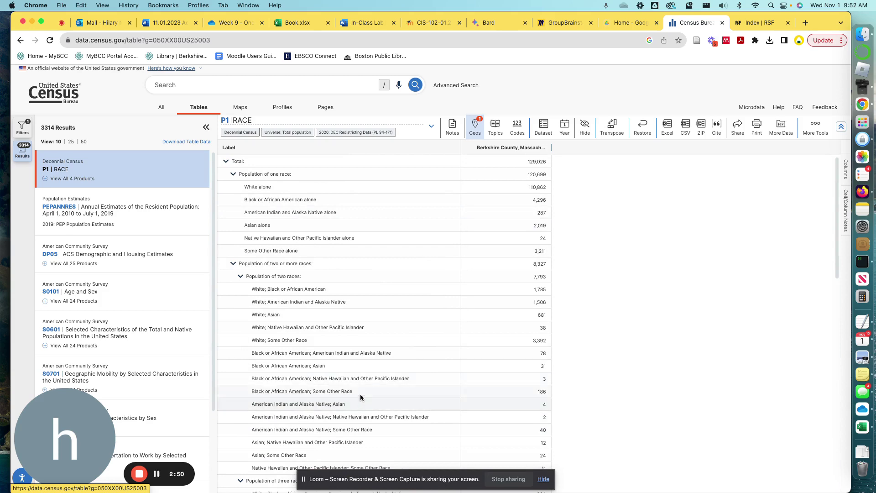
scroll(360, 395, down, 3)
scroll(130, 274, down, 1)
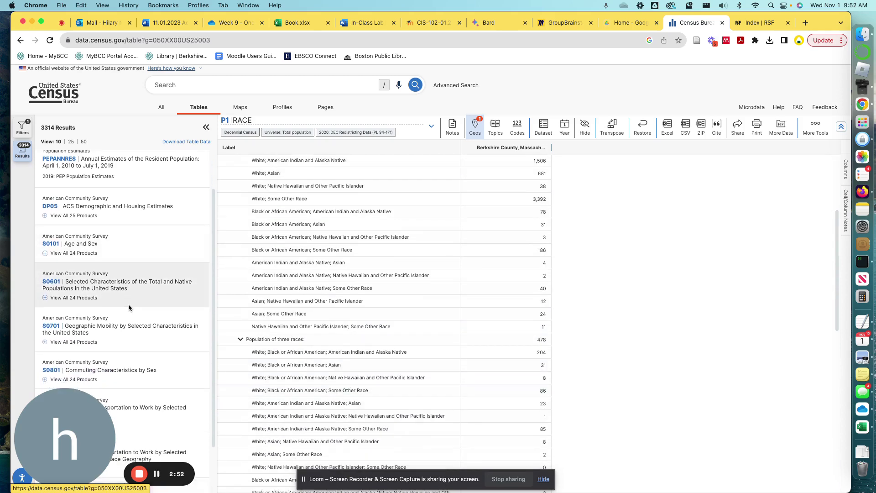
Open the DP05 ACS Demographic and Housing Estimates table, review its figures, and download it as CSV and Excel files.
click(138, 207)
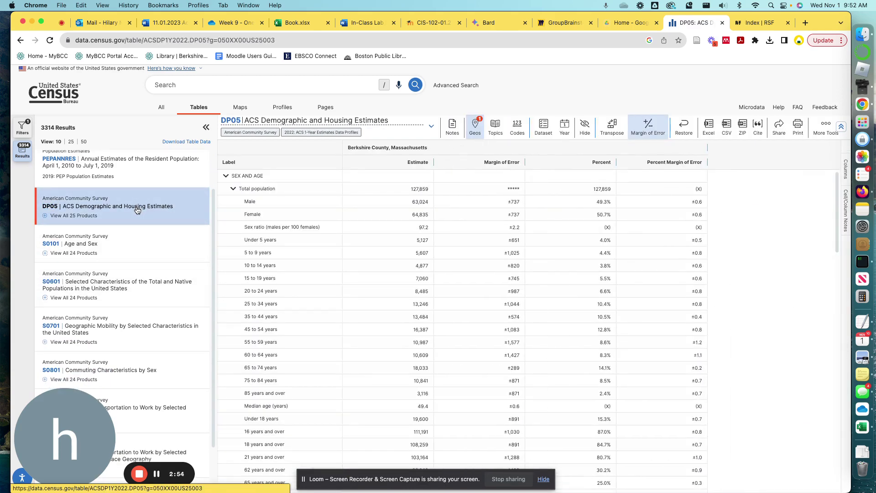
scroll(417, 340, down, 20)
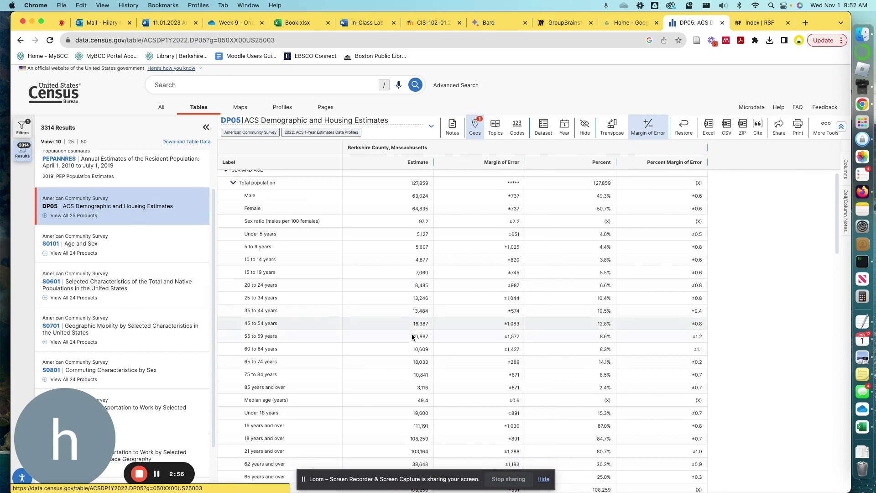
scroll(419, 346, down, 4)
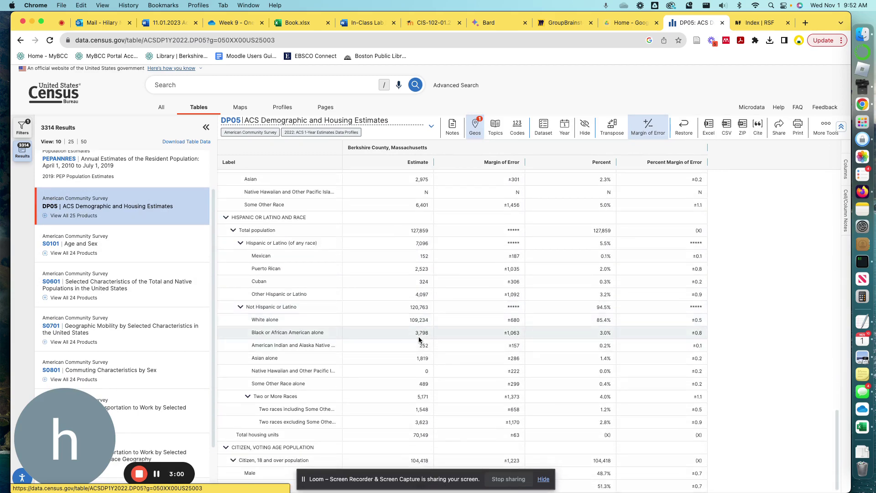
scroll(418, 336, up, 20)
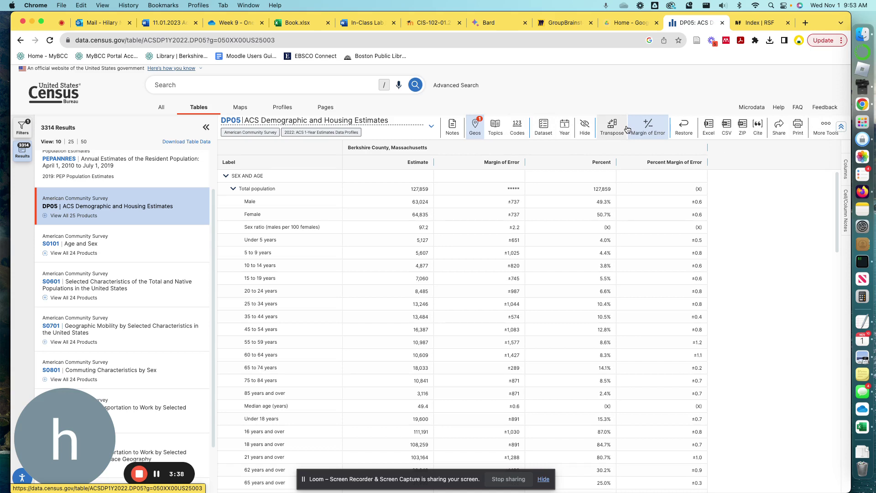
click(728, 126)
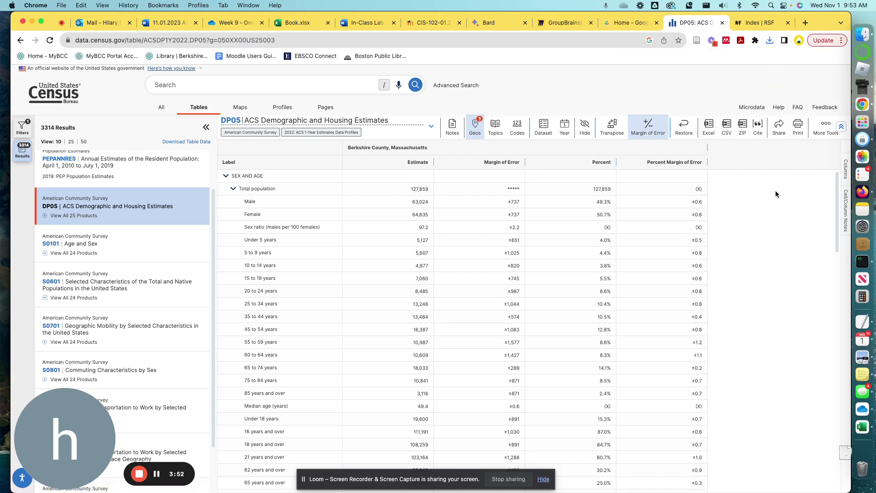
Copy the Chicago-style citation for the DP05 ACS Demographic and Housing Estimates table.
click(757, 128)
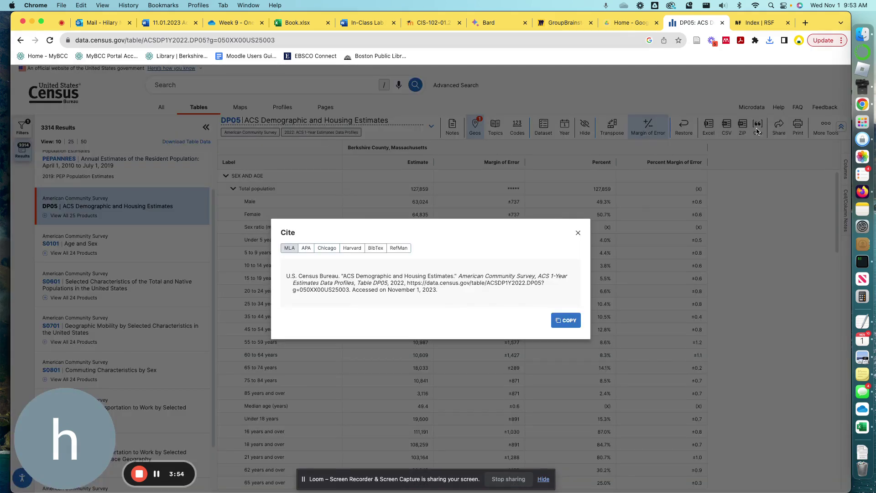
click(327, 249)
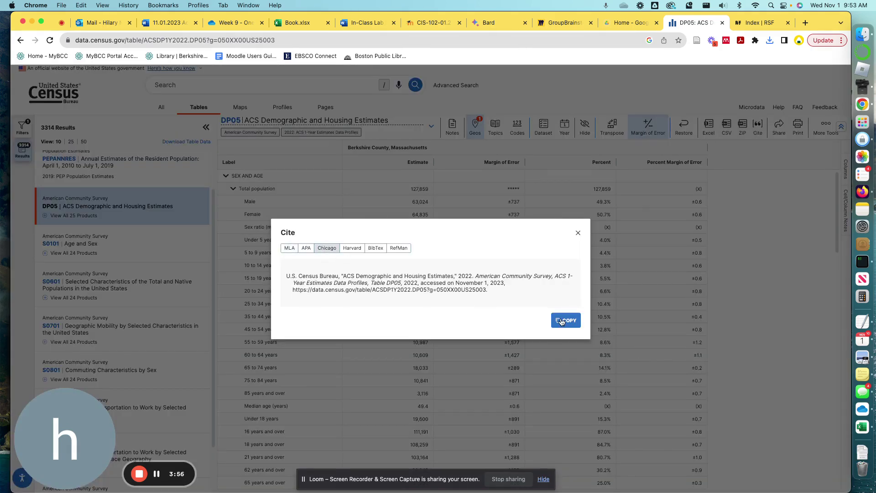
click(562, 321)
Switch to the In-Class Lab document and paste the citation as a sub-item under Berkshire County Census Data.
click(382, 23)
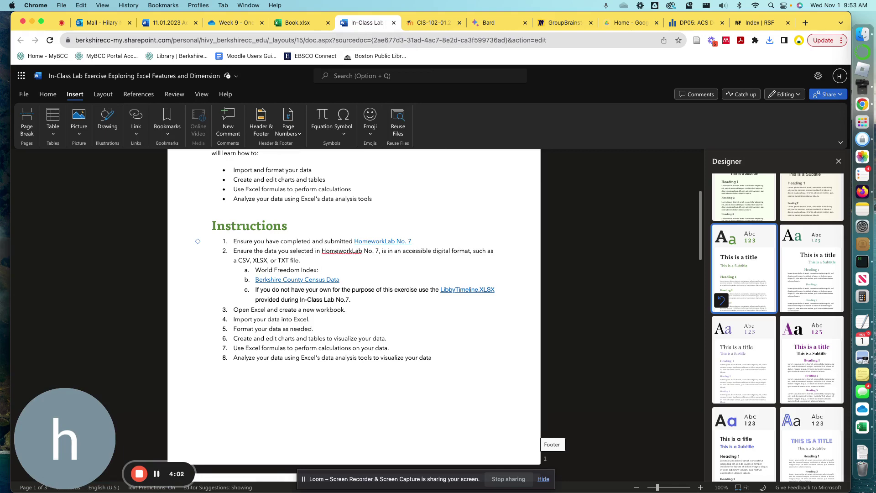
key(super+v)
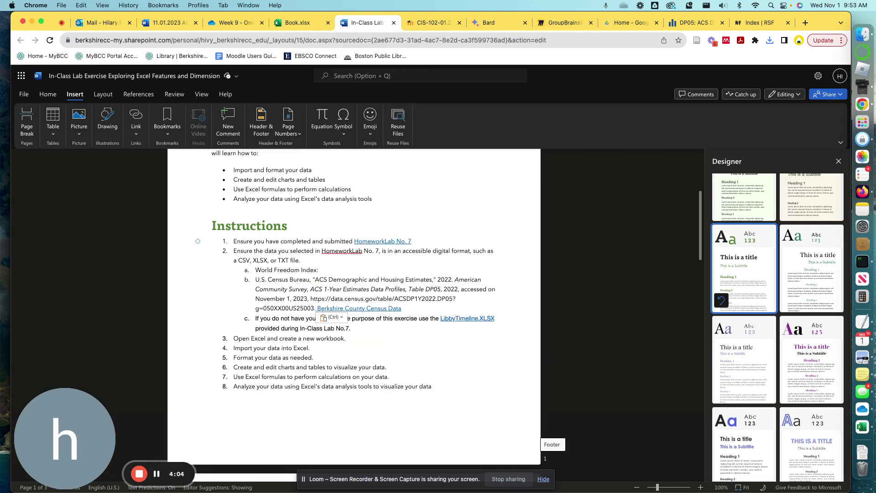
key(super+z)
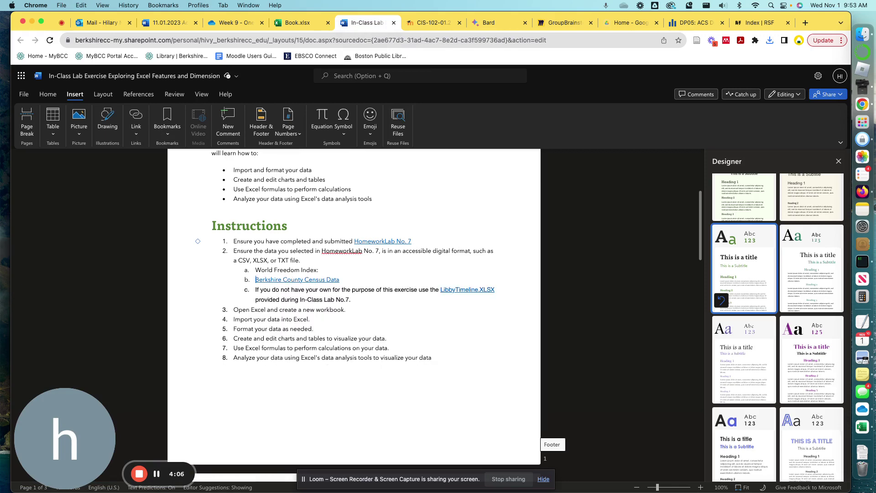
key(Return)
key(Tab)
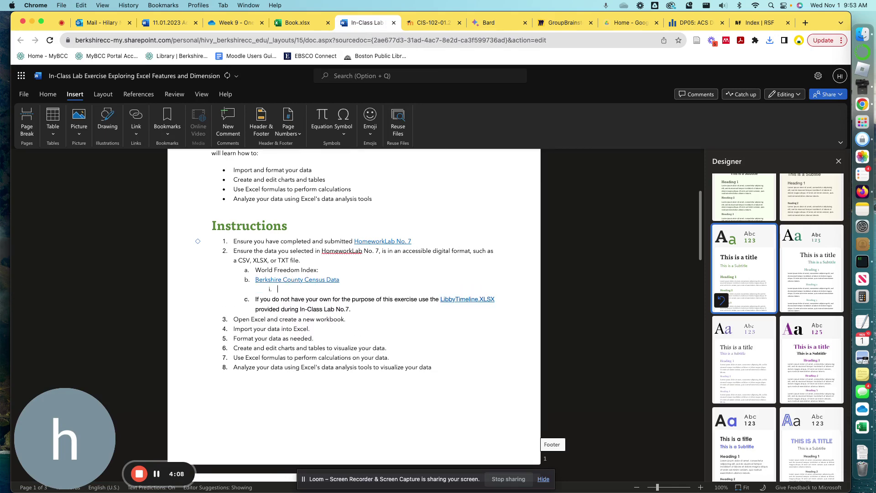
key(super+v)
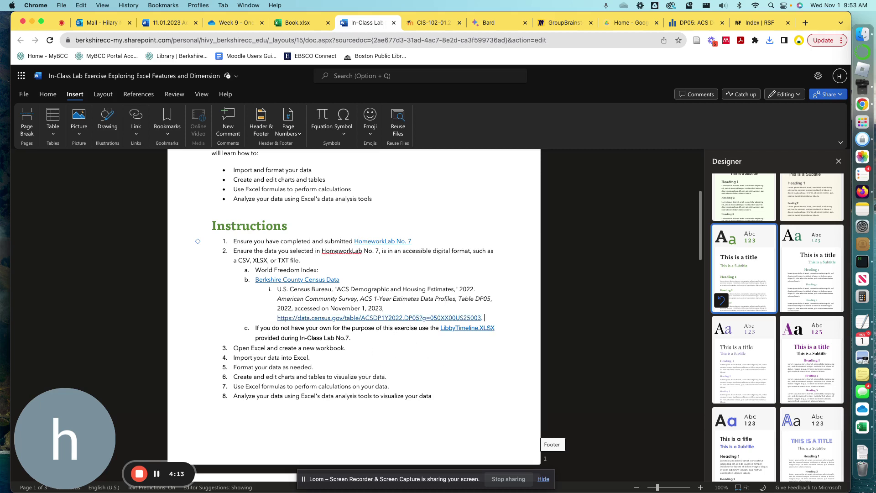
Locate the downloaded DP05 Excel file in the Downloads folder in Finder, and close the Finder window.
click(770, 42)
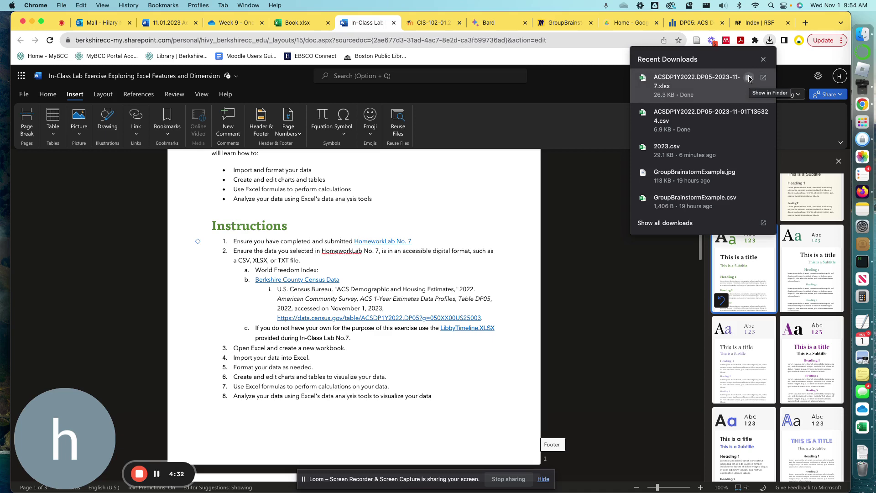
click(749, 78)
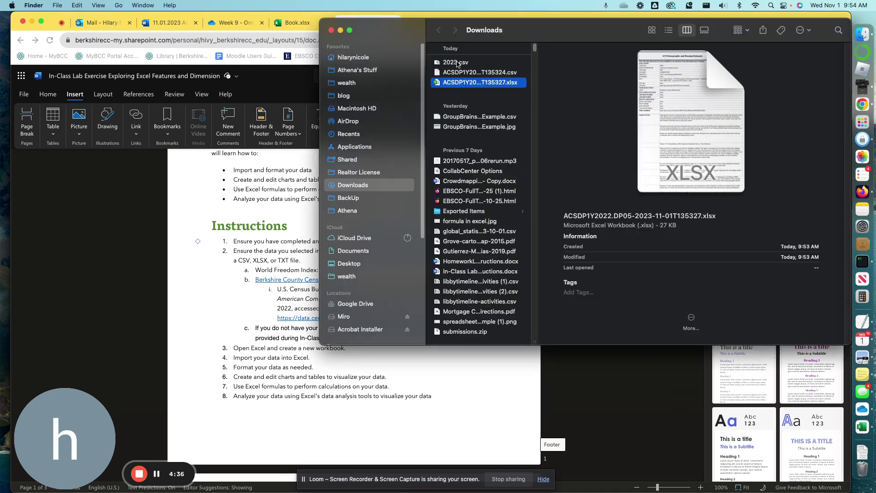
click(331, 30)
click(204, 48)
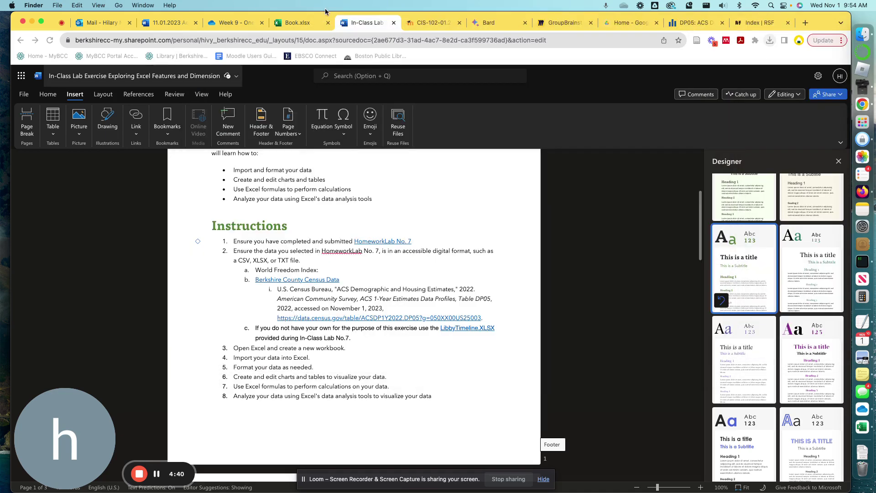
click(230, 23)
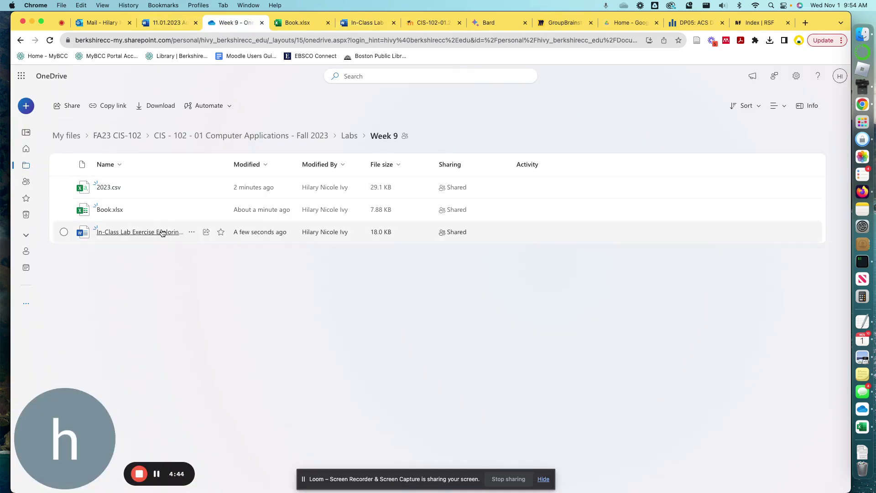
click(26, 106)
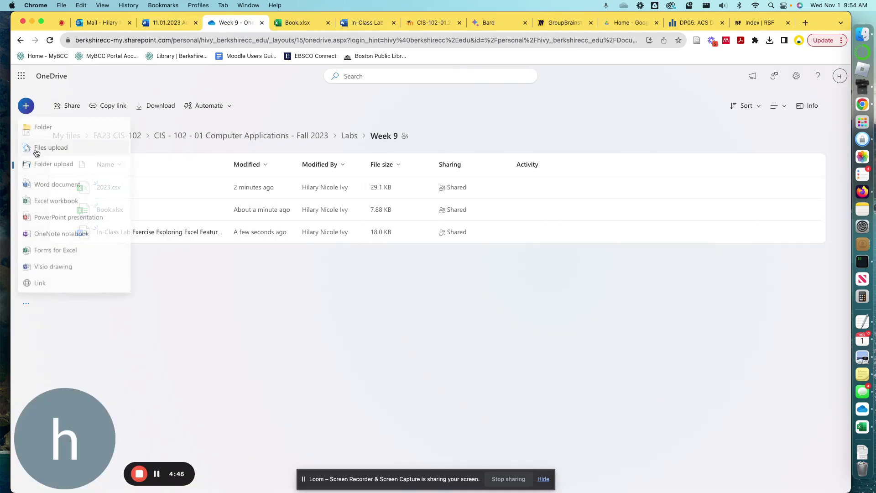
click(203, 73)
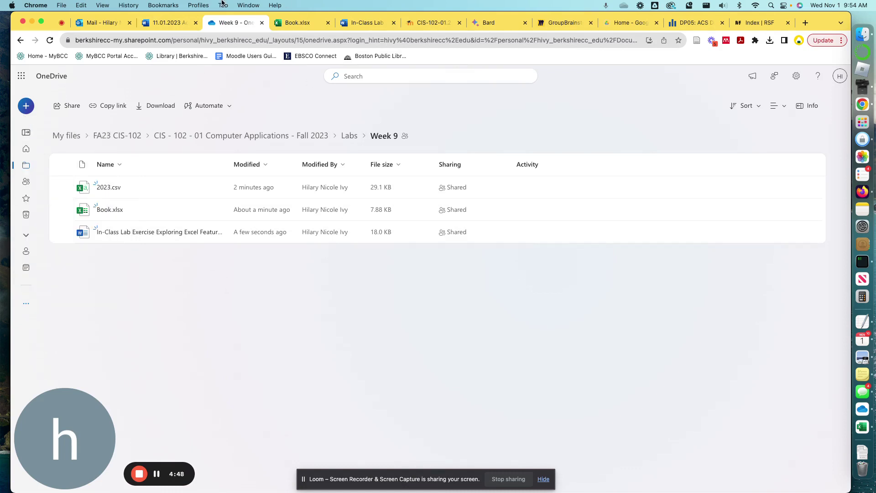
Open OneDrive again and go to the Week 9 folder under FA23 CIS-102, CIS - 102 - 01 Computer Applications - Fall 2023, Labs.
click(23, 76)
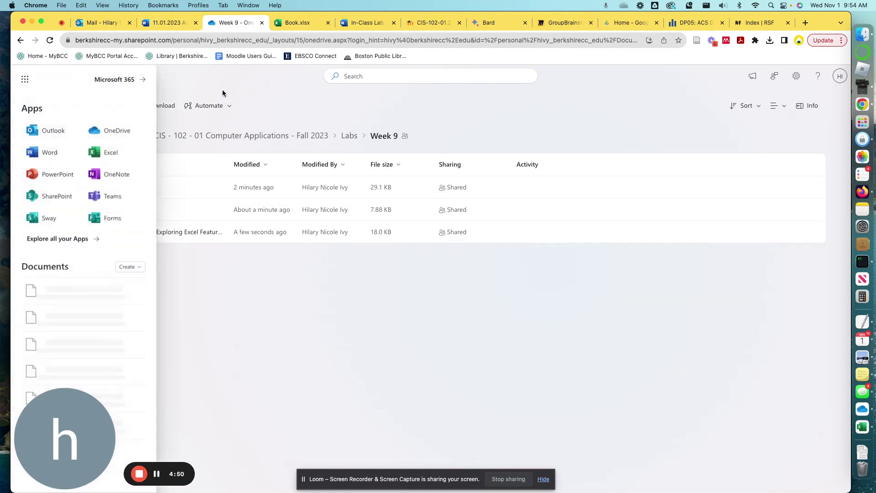
click(108, 131)
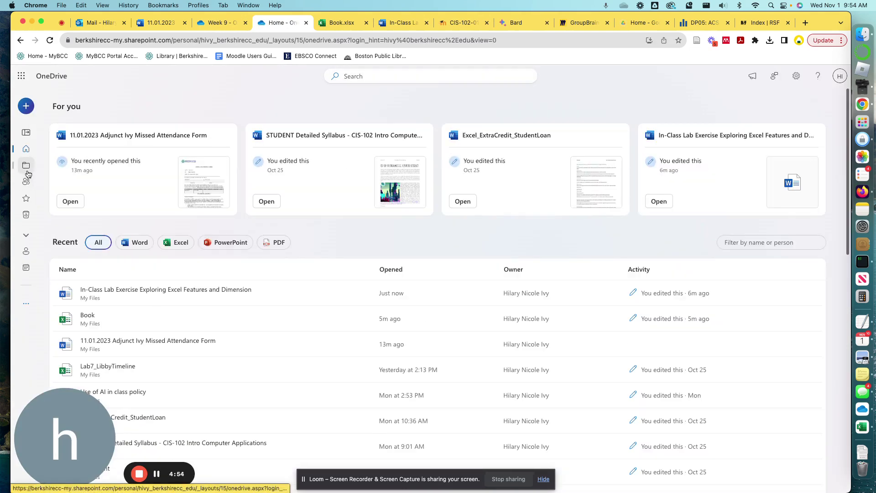
click(26, 169)
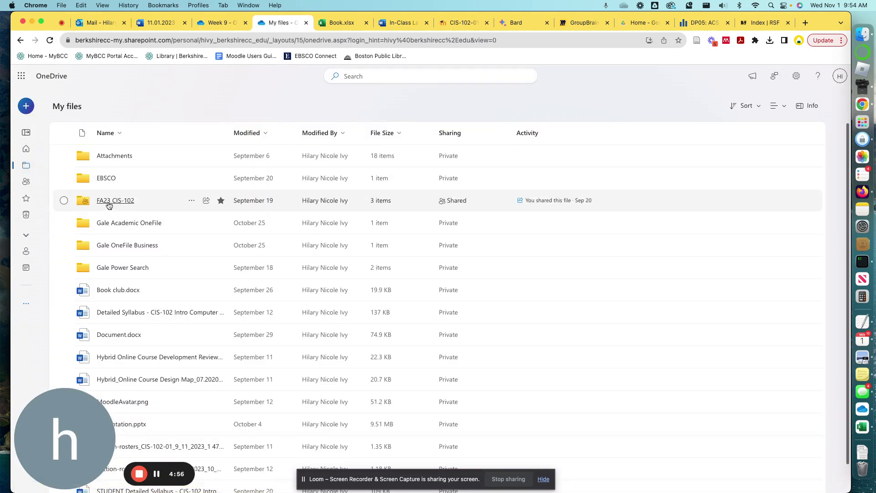
click(109, 203)
click(104, 190)
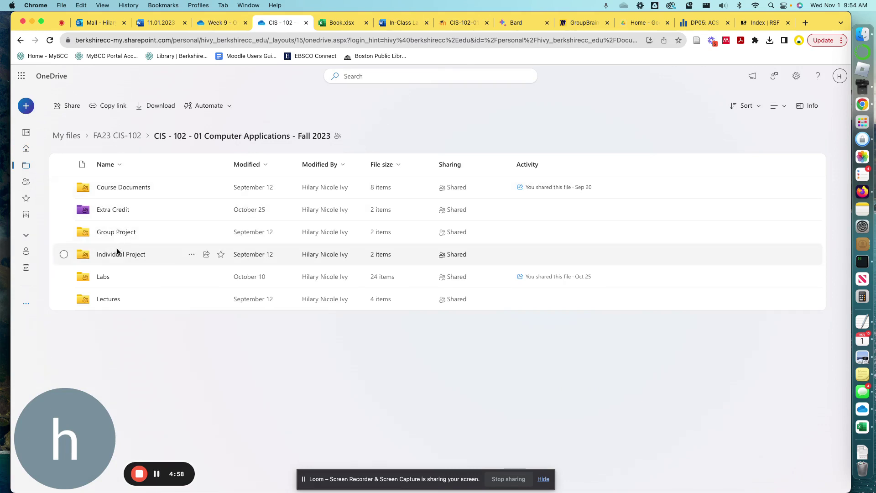
click(104, 277)
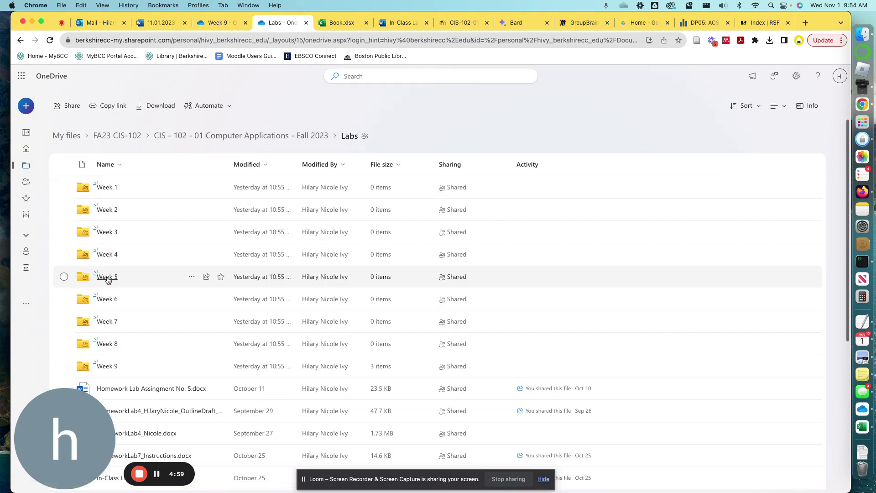
click(106, 366)
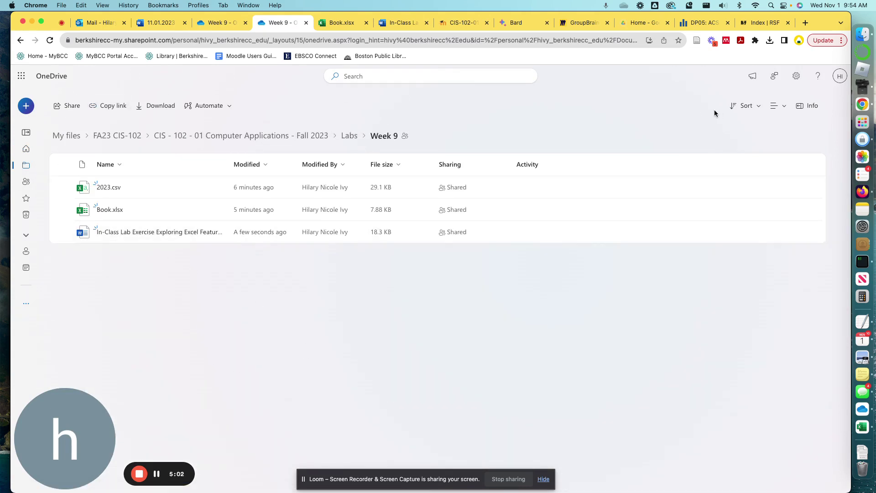
Upload the downloaded ACSDP1Y2022.DP05 CSV and XLSX files to the Week 9 folder.
click(26, 106)
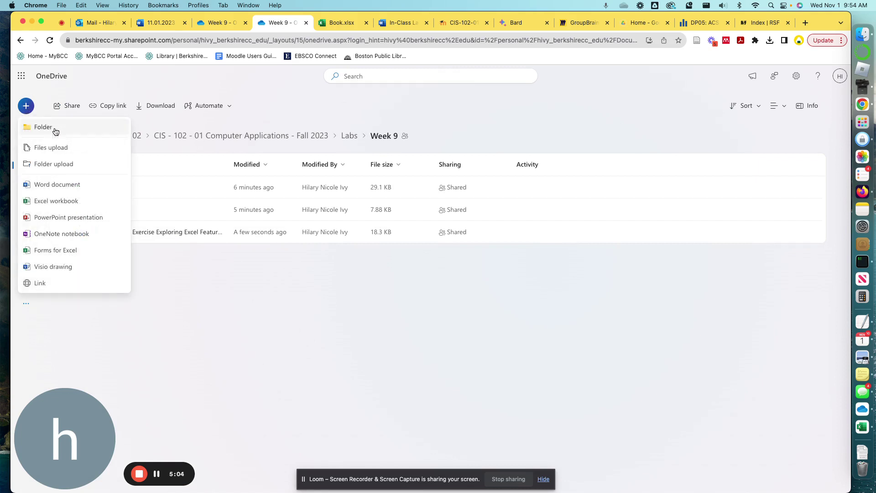
click(52, 148)
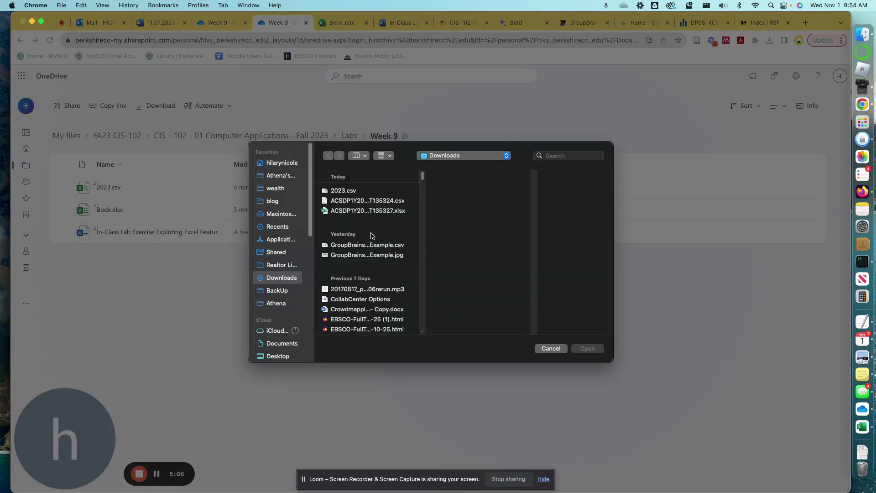
click(369, 211)
shift+click(369, 201)
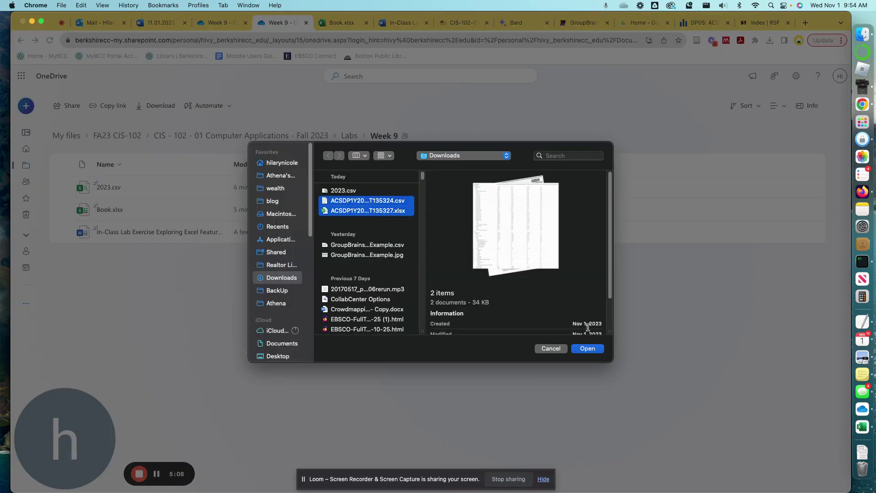
click(593, 351)
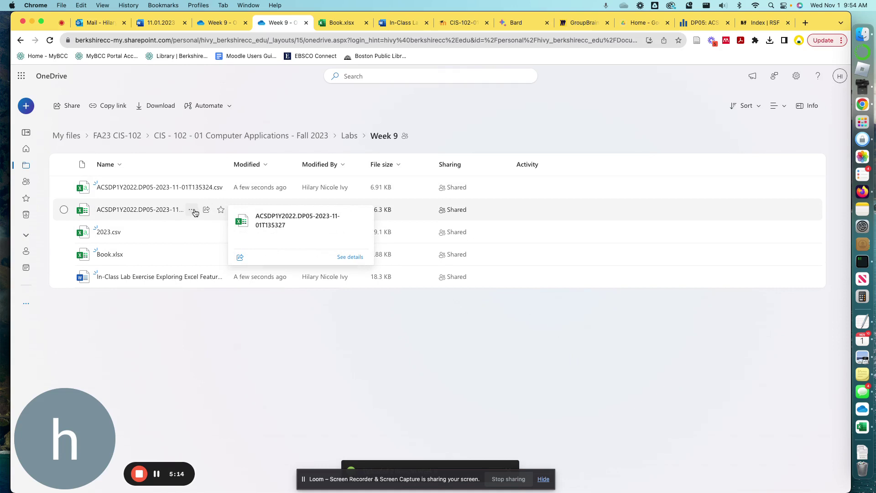
Start renaming the ACSDP1Y2022.DP05 XLSX file in the Week 9 folder, replacing the leading ACS with AmericanCommunitySurvey.
click(191, 210)
mouse_move(219, 218)
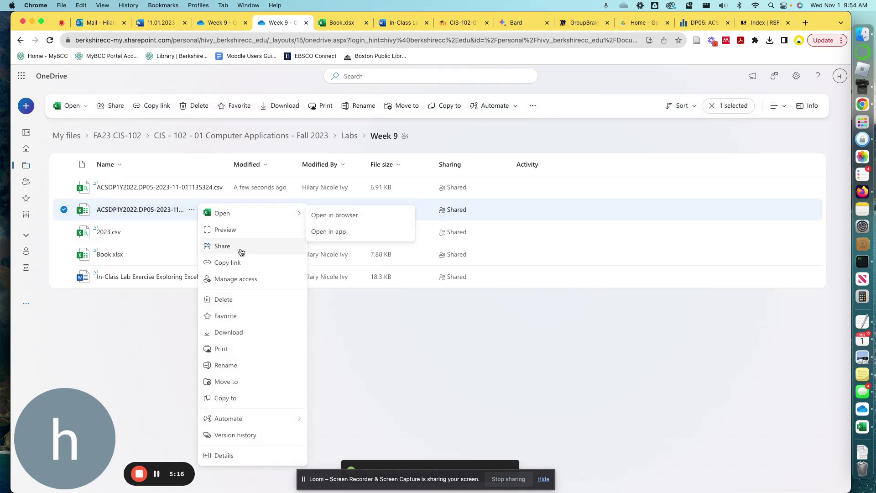
click(231, 368)
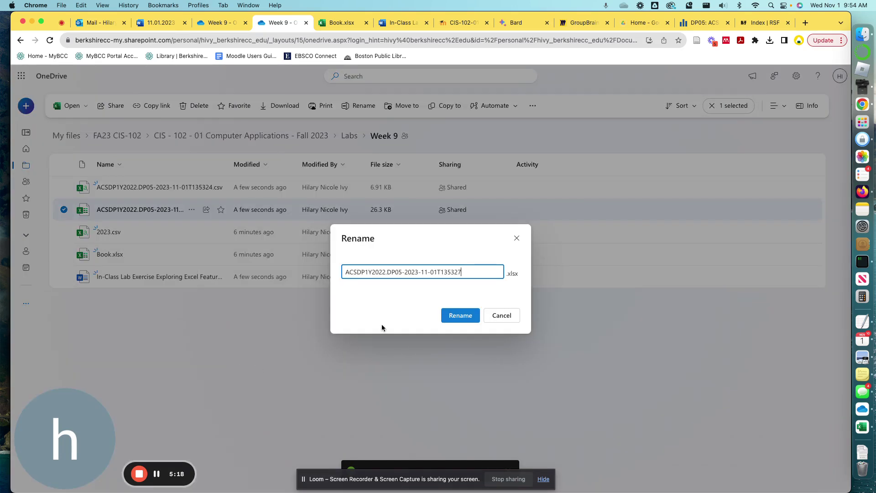
drag(346, 271, 358, 272)
text(American)
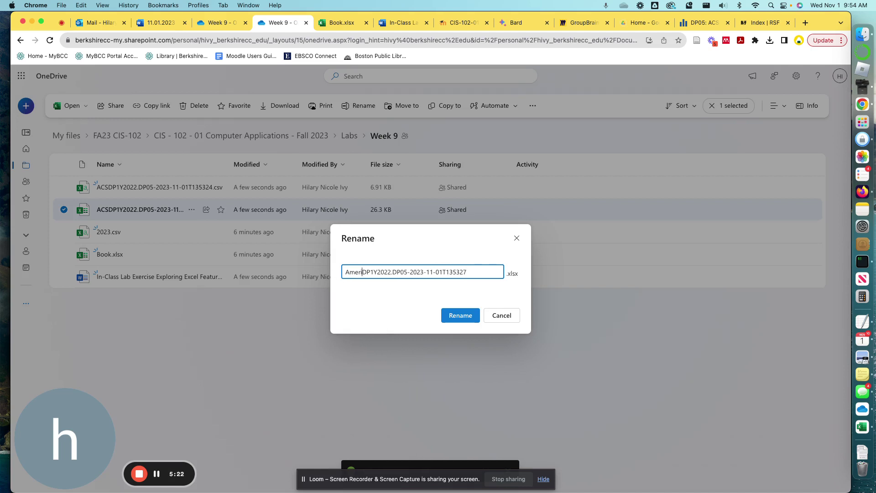
key(BackSpace)
text(Comm)
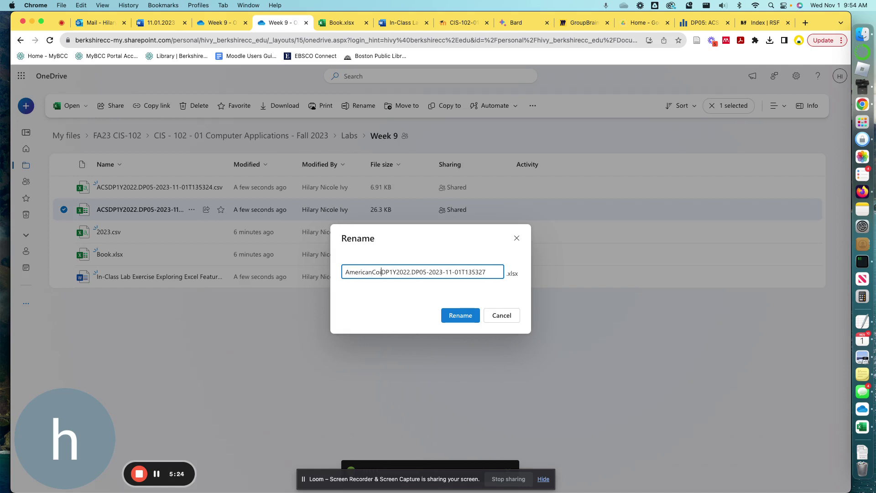
text(unity)
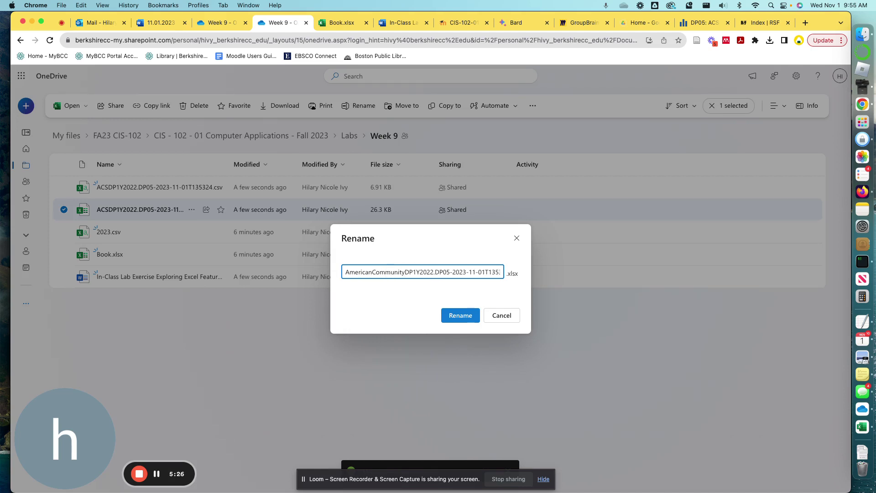
text(Survey)
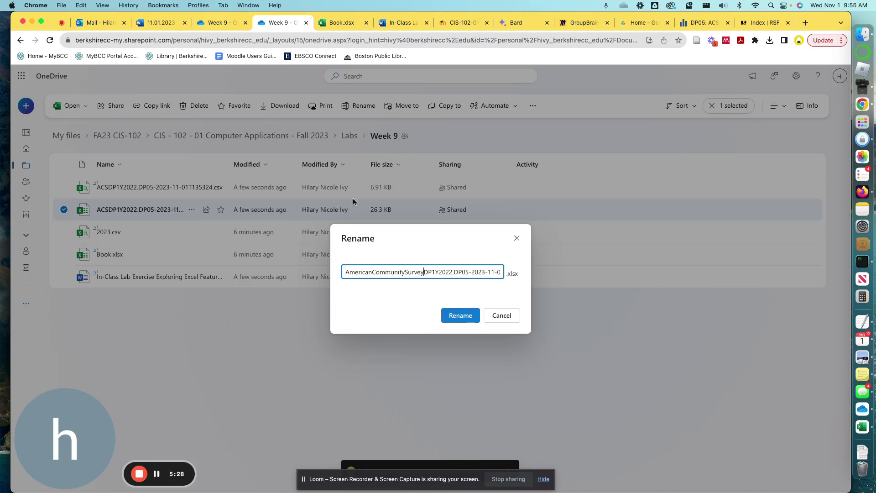
Check the survey details on the census table page, and add 2020 after AmericanCommunitySurvey in the new file name.
click(689, 23)
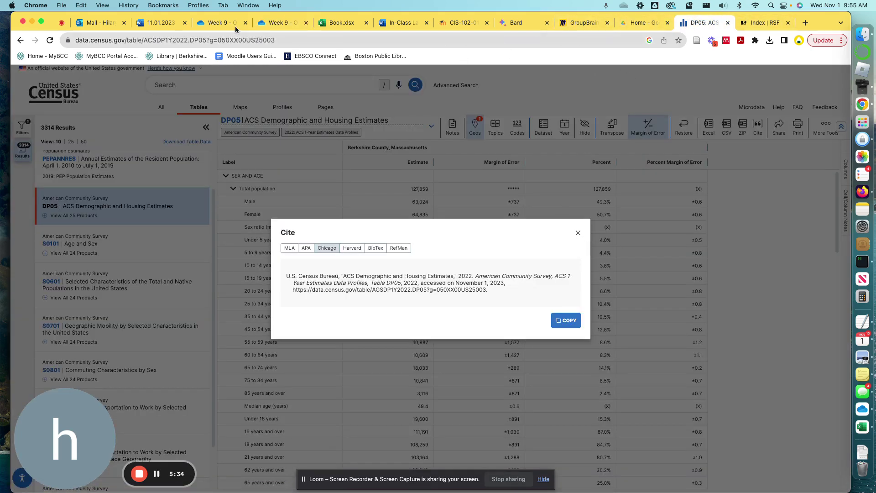
click(283, 24)
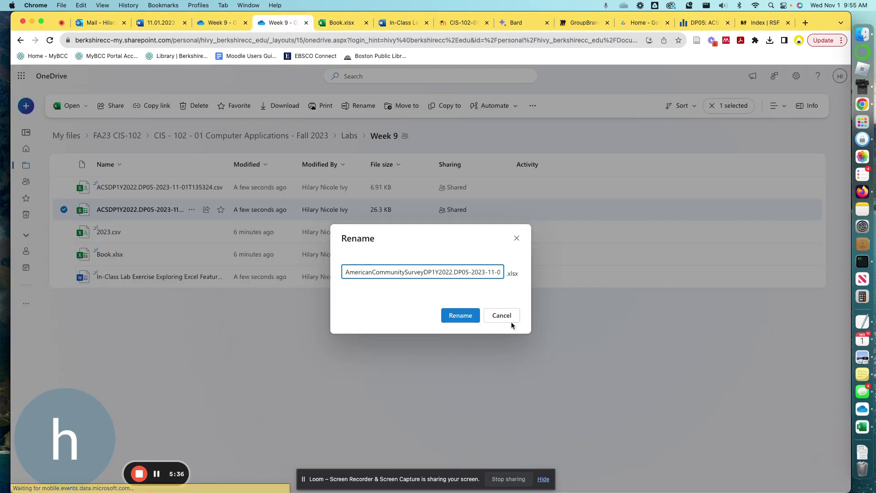
text(2020)
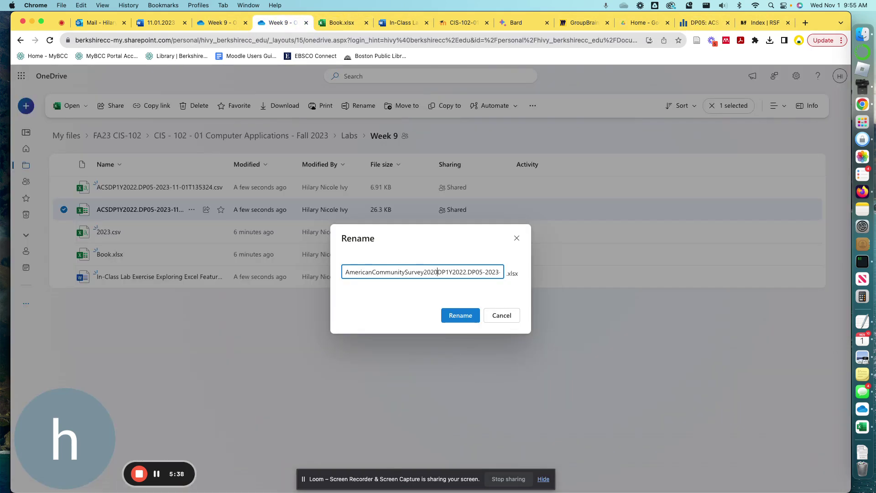
Replace the DP1Y2022.DP05- part of the file name with _Downloaded, keeping the 2023 date after it.
key(Delete)
key(Delete)
key(Delete)
key(Delete)
key(Delete)
key(Delete)
key(Delete)
key(Delete)
key(Delete)
key(Delete)
key(Delete)
key(Delete)
key(Delete)
key(Delete)
key(Delete)
text(_Downloaded2)
Remove the time code after the date and apply the name AmericanCommunitySurvey2020_Downloaded2023-11-01.
key(Right)
key(Right)
key(Right)
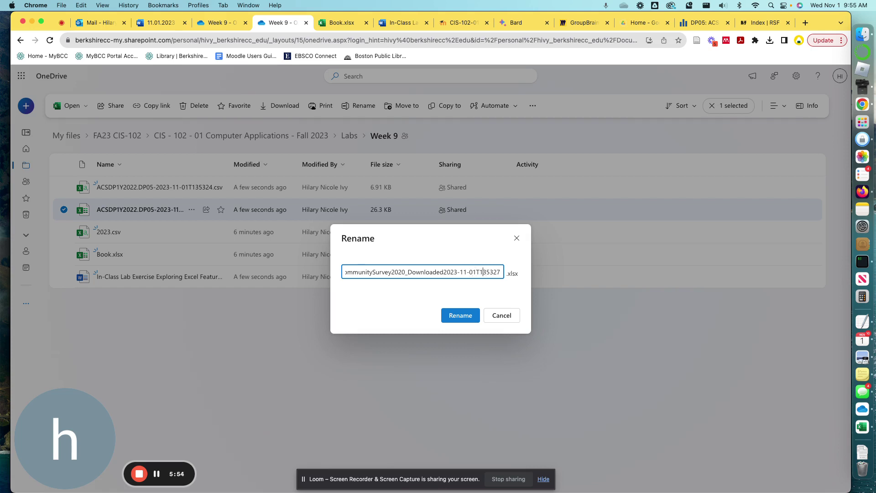
key(Delete)
key(Delete)
key(Delete)
key(Delete)
key(Delete)
key(Delete)
key(Delete)
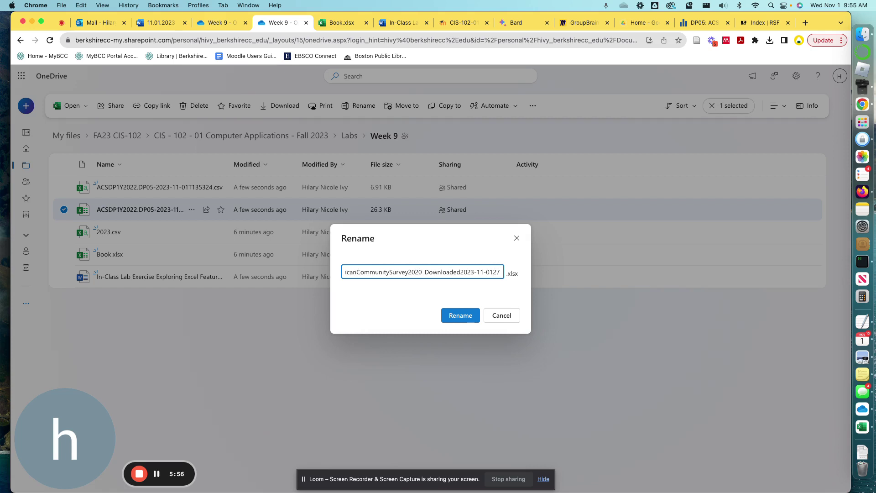
key(Up)
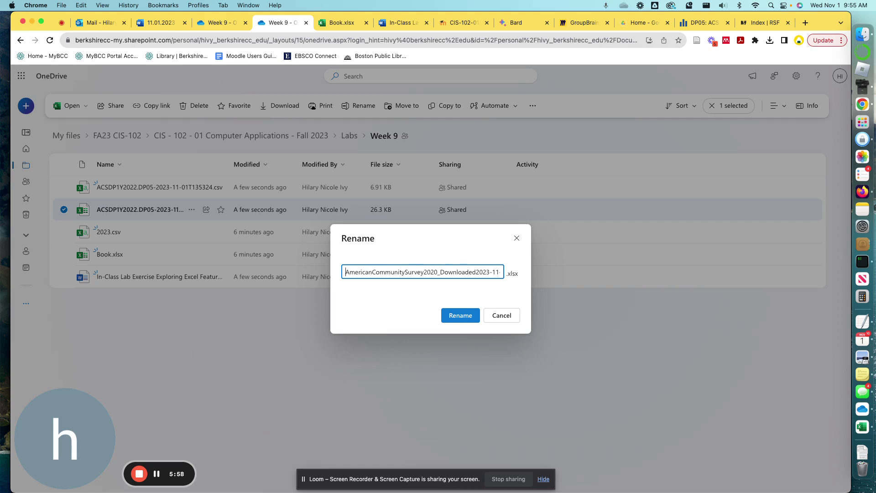
key(Down)
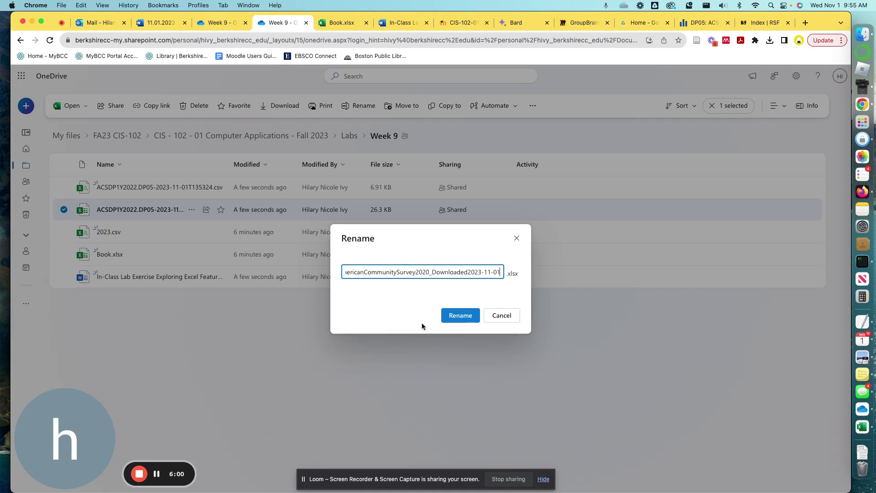
click(450, 315)
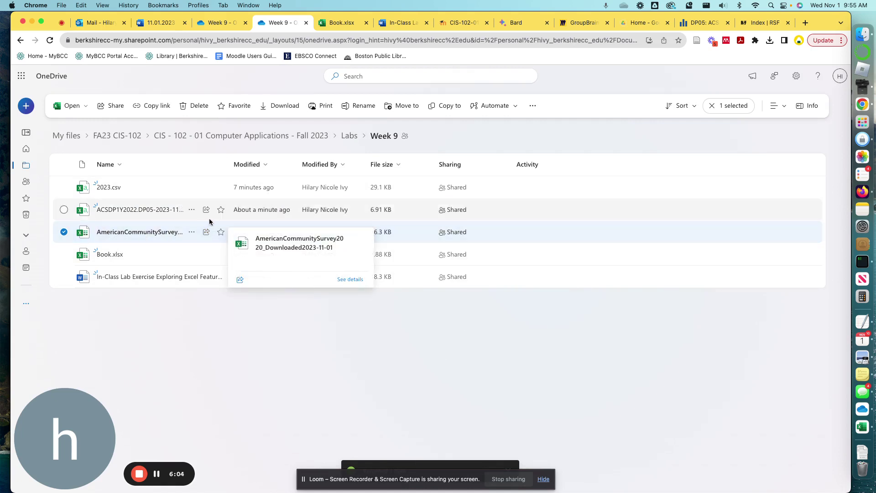
click(192, 211)
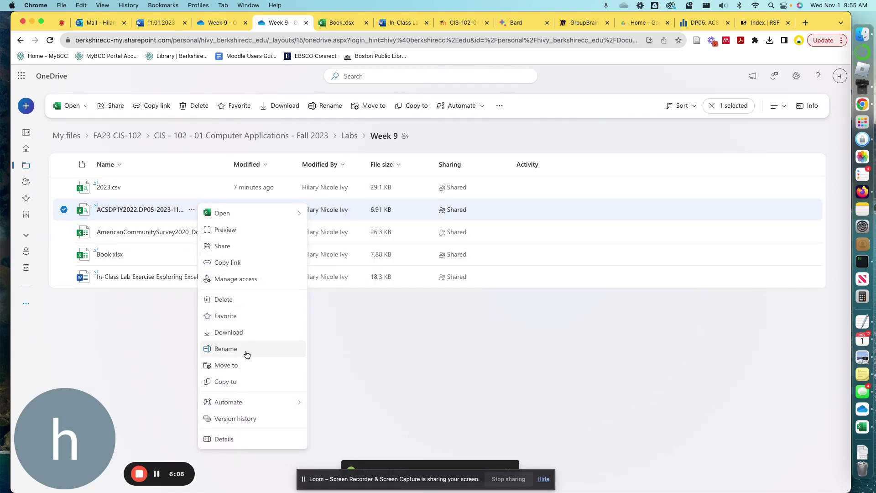
click(115, 330)
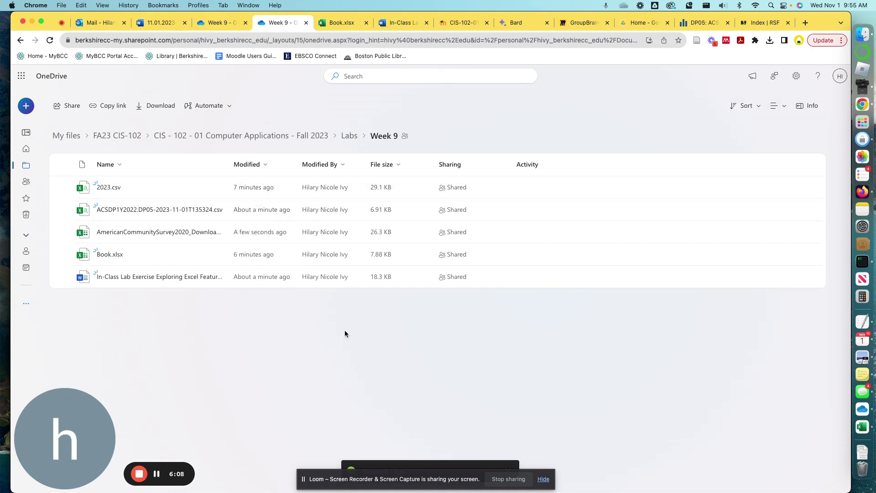
click(116, 256)
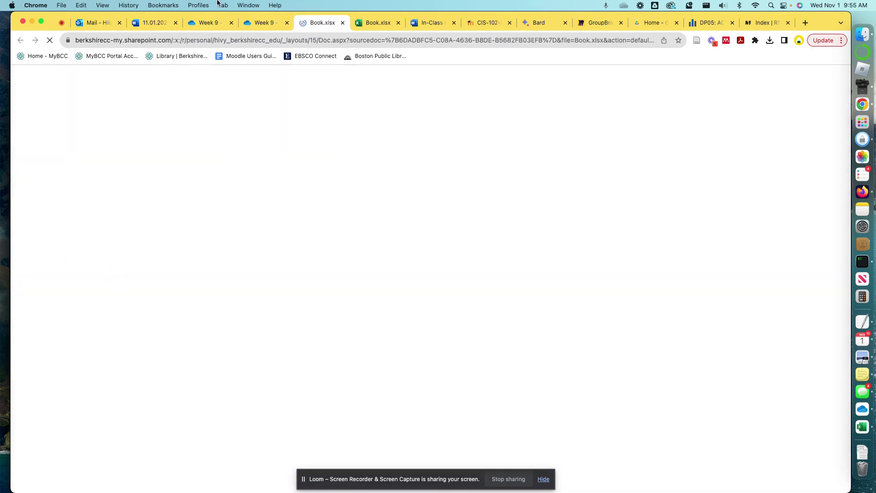
click(264, 23)
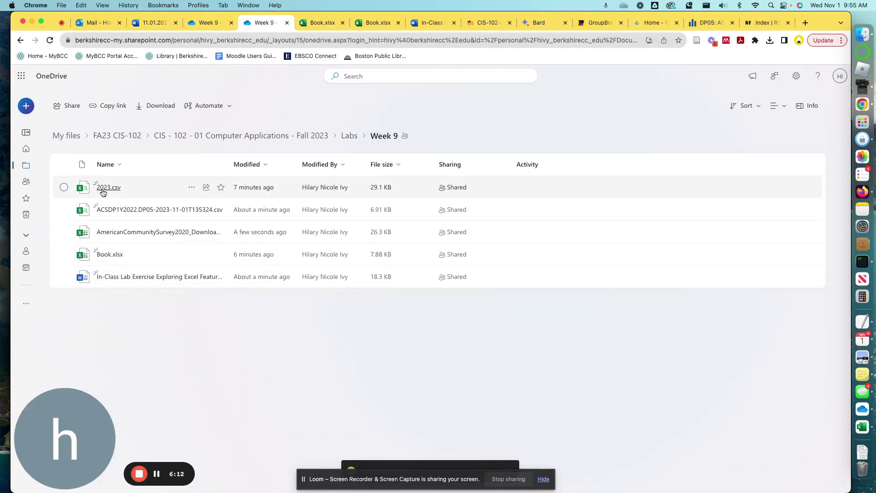
Open 2023.csv from the Week 9 folder, and download the 2023 index data from the list view of the Reporters Without Borders site.
click(104, 187)
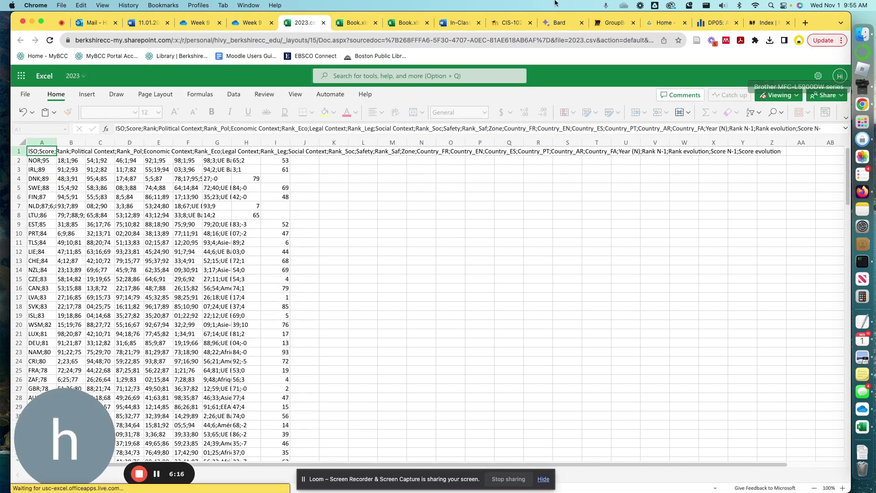
click(769, 22)
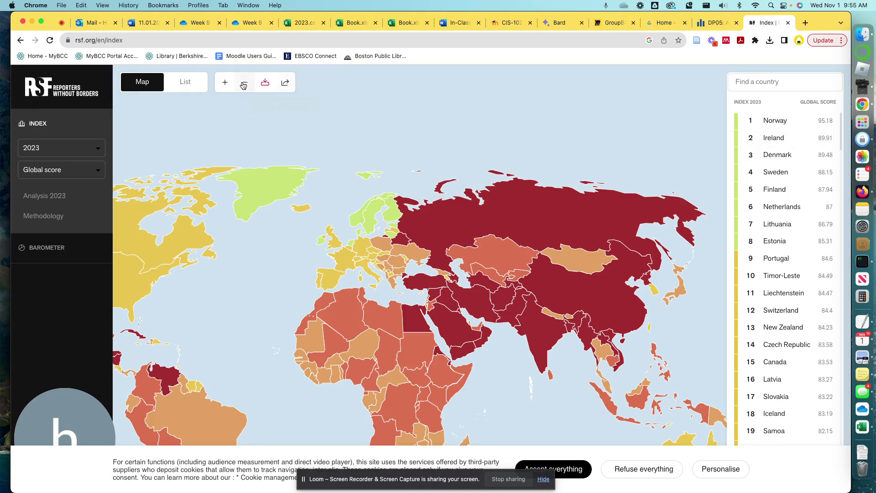
click(181, 82)
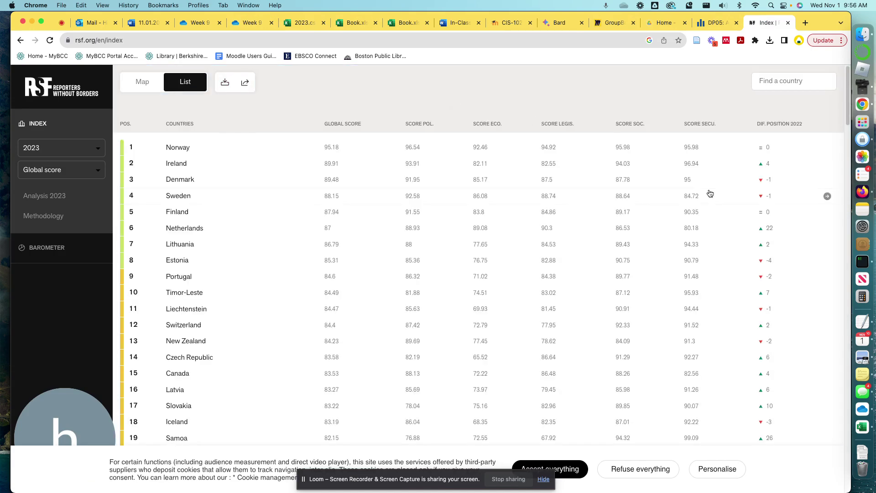
click(225, 82)
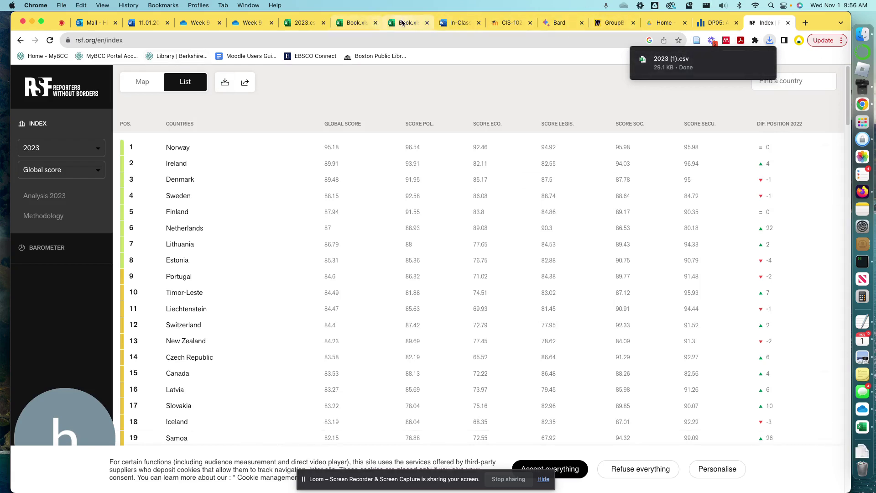
Return to the 2023.csv workbook and examine how the header and first data rows are laid out.
click(301, 23)
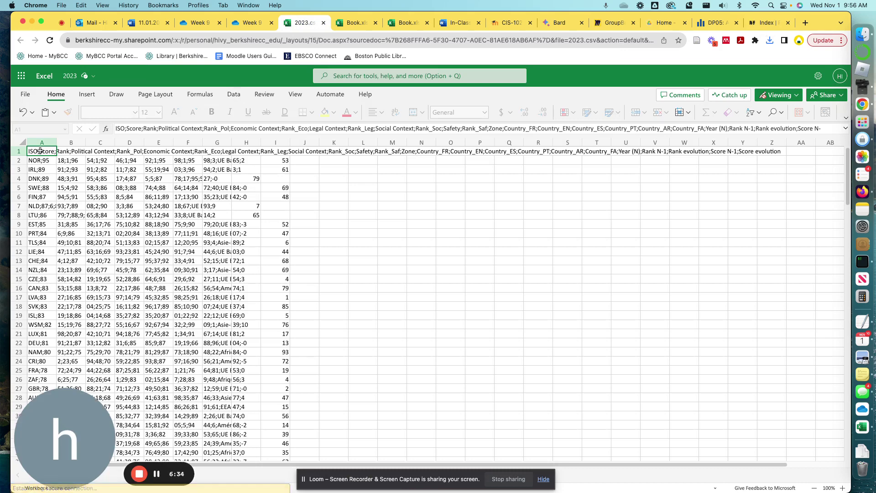
mouse_move(42, 160)
mouse_down()
mouse_move(46, 217)
mouse_move(332, 225)
mouse_move(294, 211)
mouse_move(30, 195)
mouse_move(28, 157)
mouse_up()
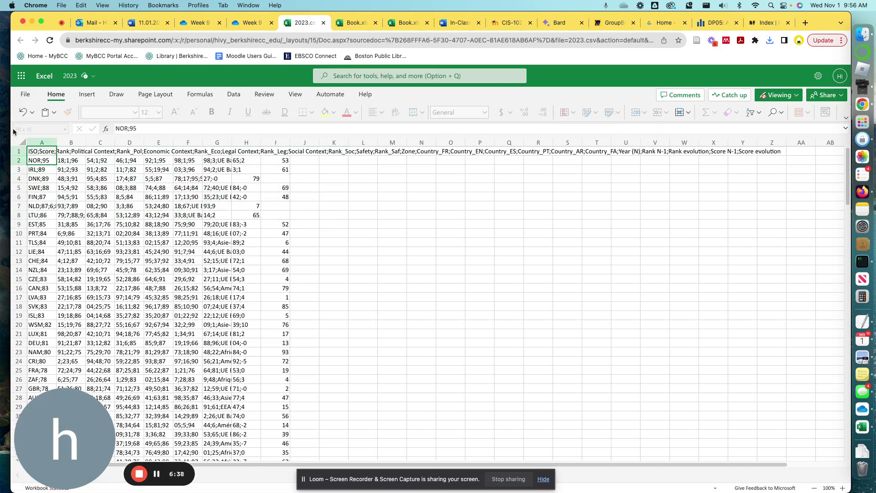
click(187, 196)
Open the AmericanCommunitySurvey2020_Downloaded2023-11-01 workbook from the Week 9 folder and review its Information sheet.
click(247, 23)
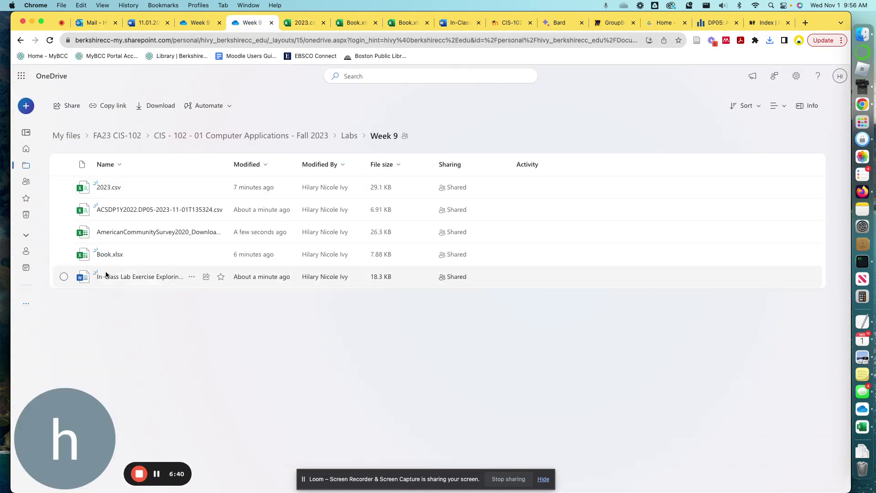
click(126, 234)
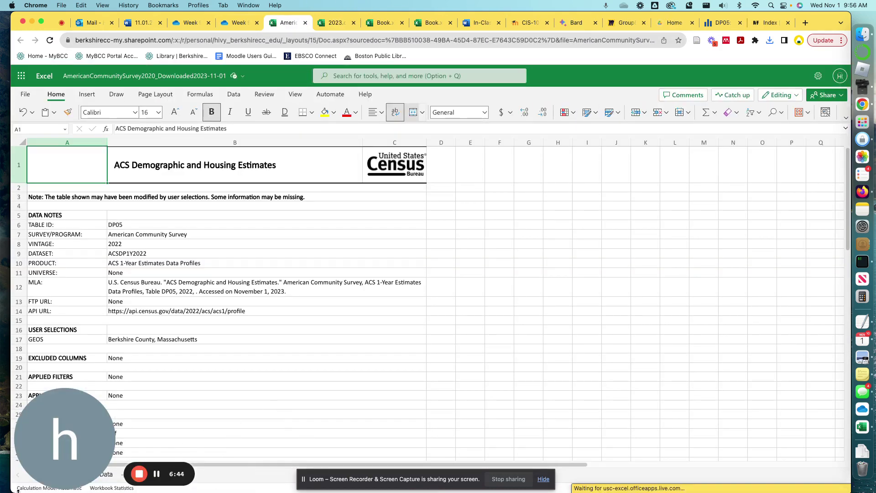
drag(15, 490, 2, 477)
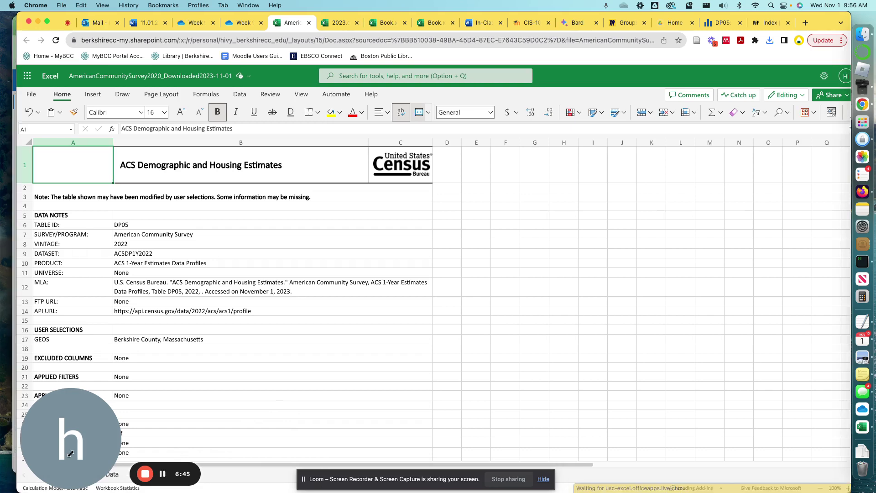
scroll(182, 333, down, 5)
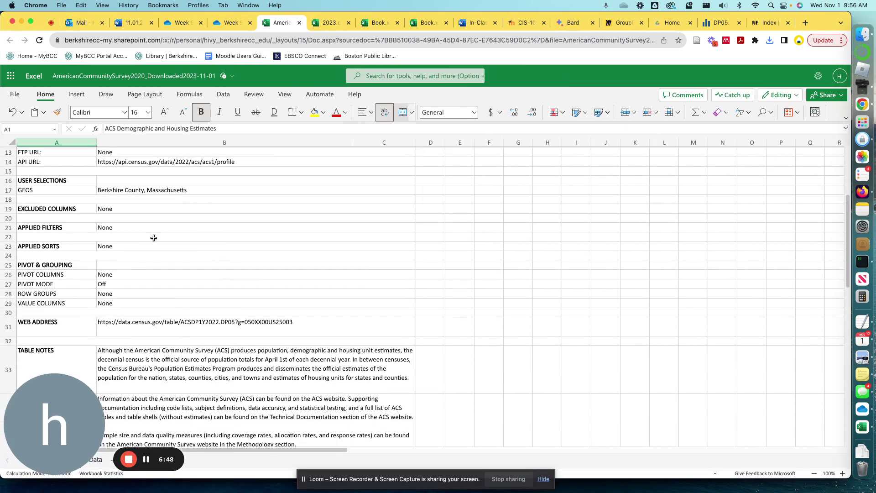
scroll(152, 237, up, 3)
scroll(173, 411, down, 10)
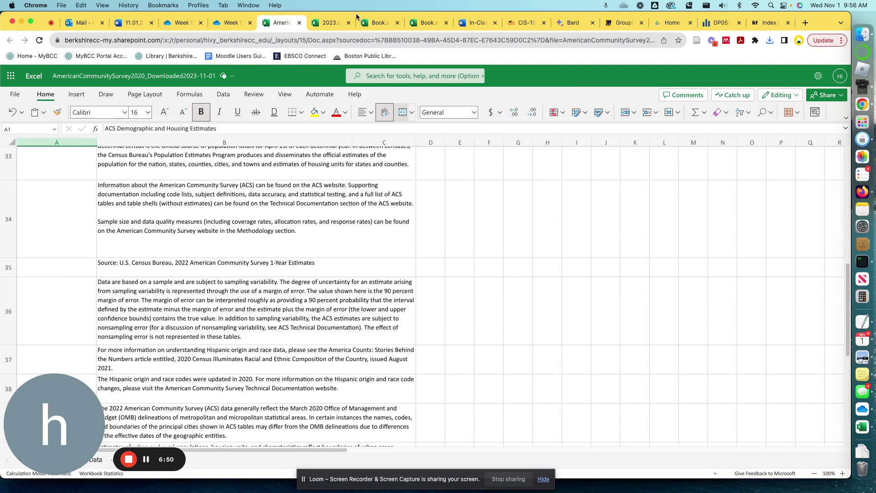
Move the American Community Survey workbook into its own browser window and read through the table notes on its Information sheet.
drag(276, 23, 220, 25)
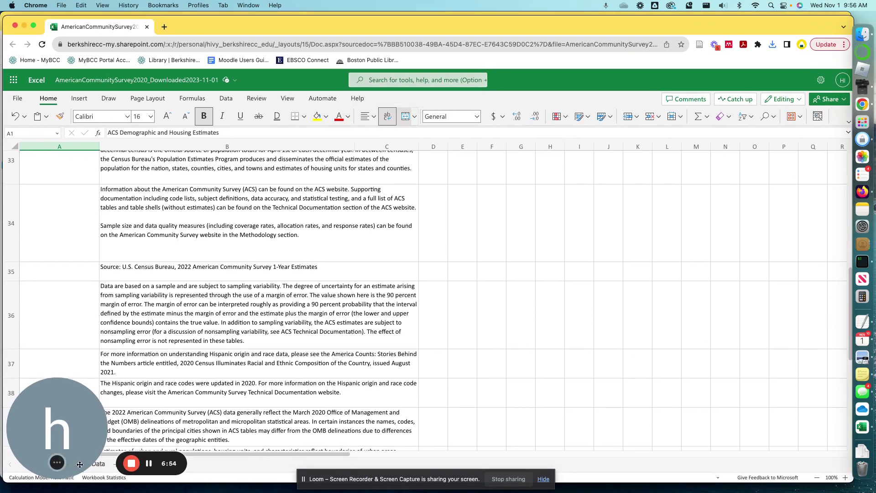
click(35, 463)
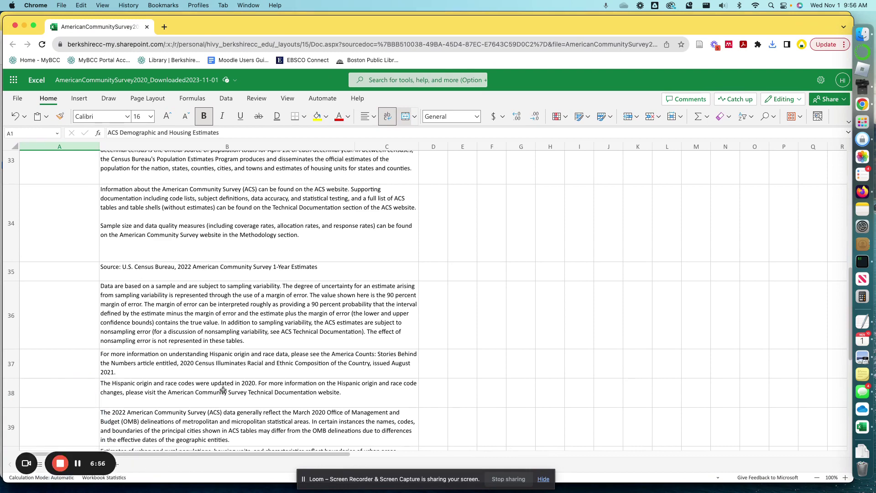
scroll(159, 447, down, 2)
scroll(159, 447, down, 1)
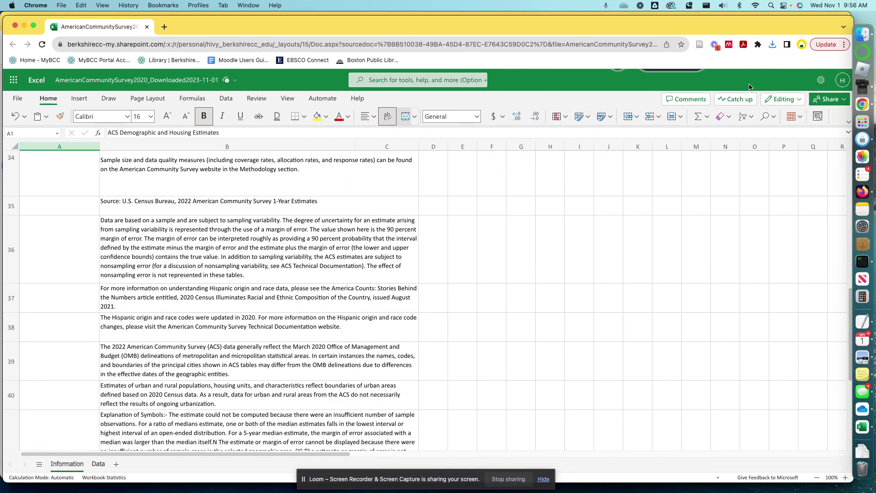
scroll(211, 425, down, 5)
scroll(303, 376, up, 10)
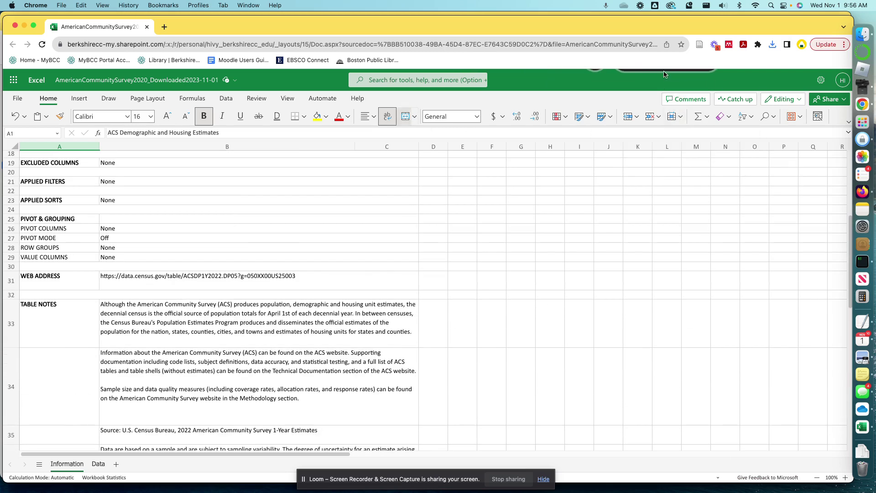
drag(665, 99, 638, 77)
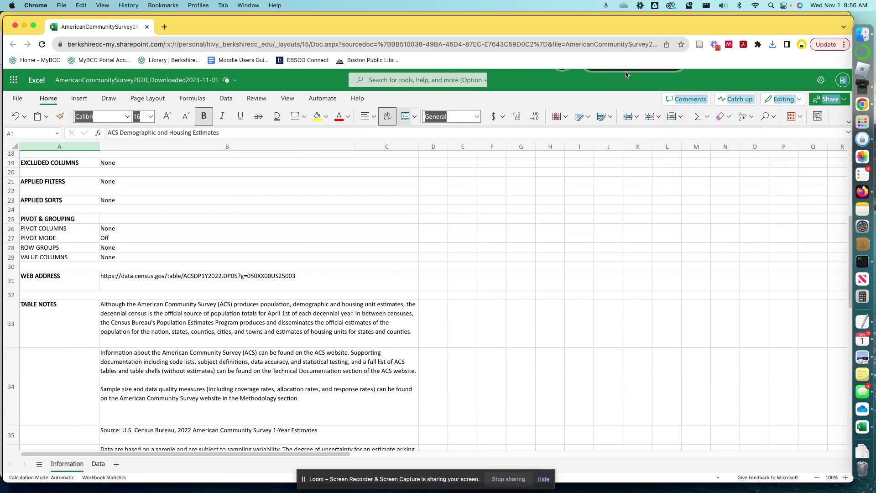
click(626, 74)
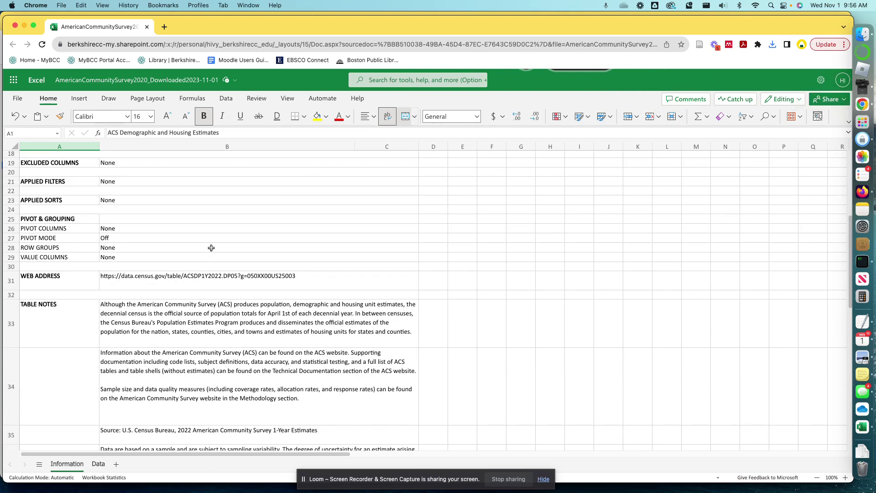
Review the Data Notes section at the start of the Information sheet, including the dataset, product and universe entries.
scroll(150, 274, up, 8)
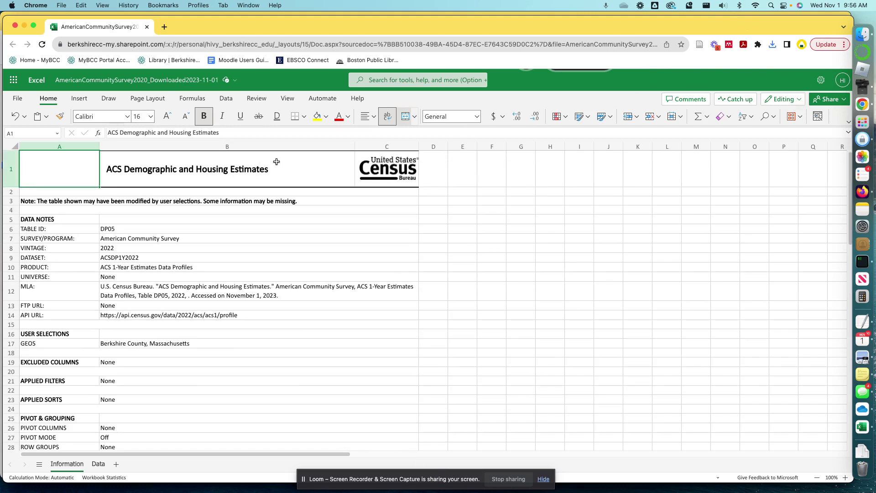
click(117, 255)
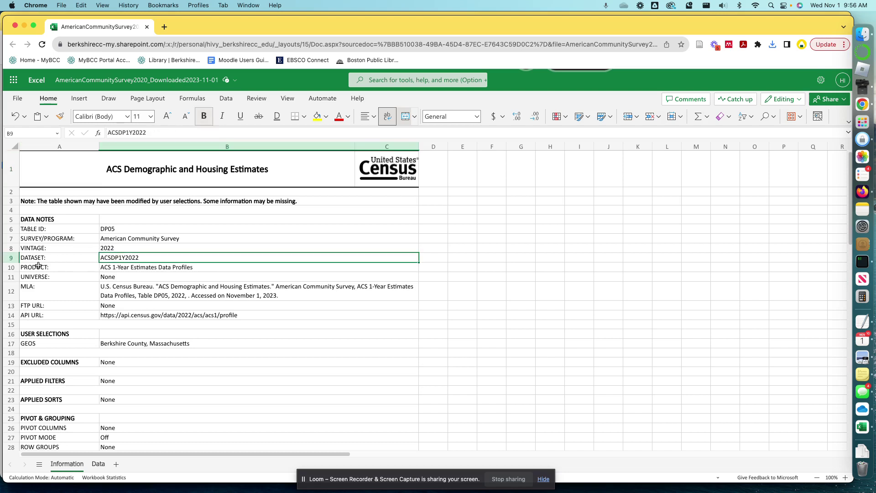
click(37, 268)
click(34, 218)
drag(35, 218, 103, 310)
click(200, 274)
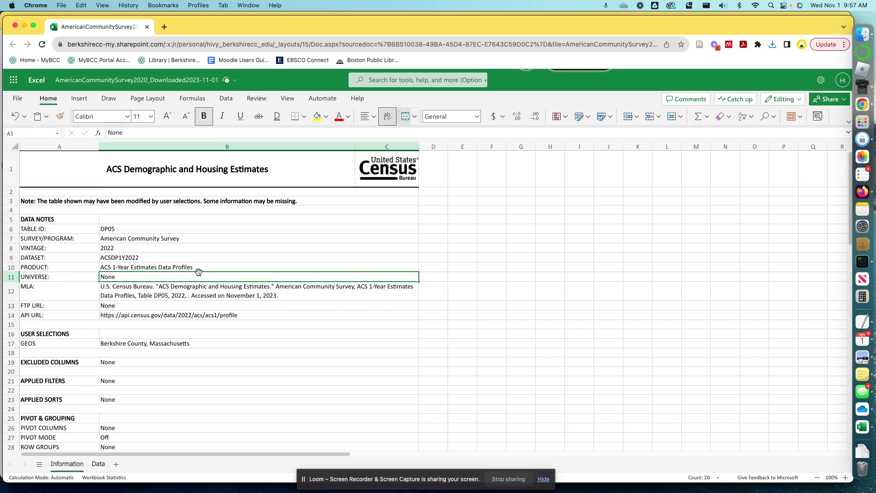
click(198, 266)
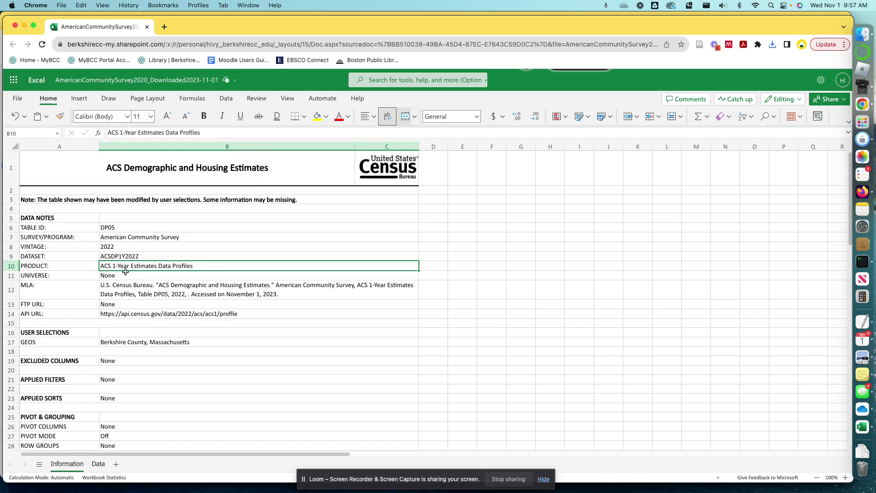
Check the GEOS user selection, the excluded columns, filter and pivot settings, and the source web address on the Information sheet.
scroll(198, 266, down, 4)
click(127, 263)
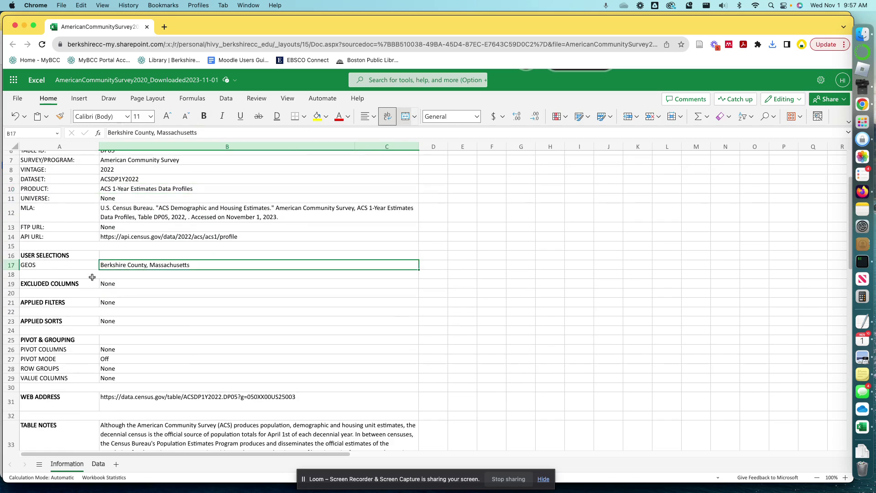
click(90, 281)
scroll(176, 320, down, 4)
scroll(308, 326, down, 4)
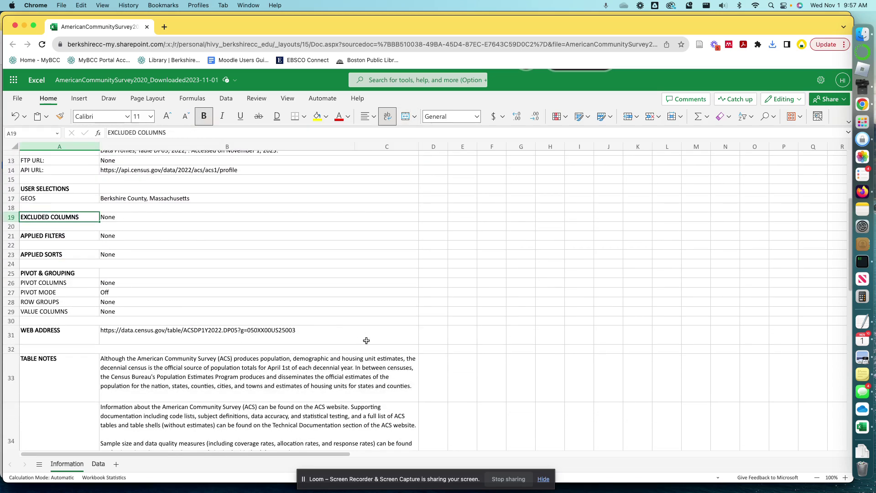
click(173, 271)
scroll(387, 279, down, 3)
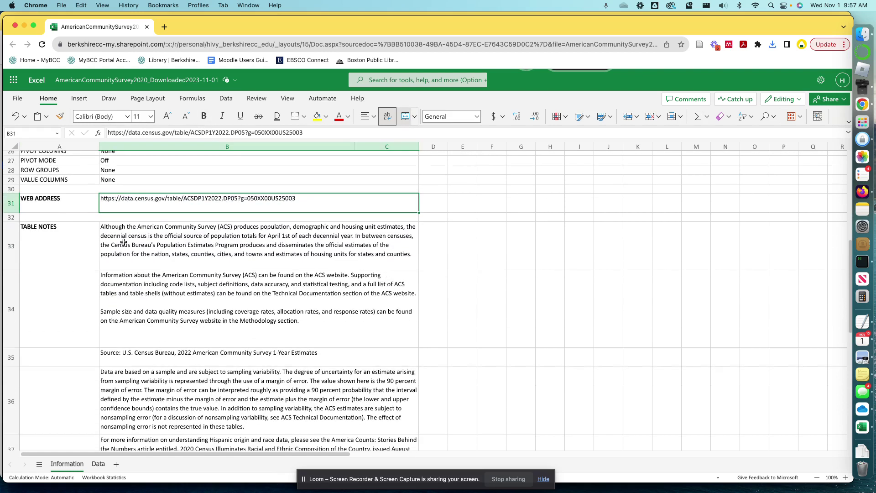
Examine the individual Table Notes entries on population estimates, supporting documentation, sampling variability, OMB delineations and urban-rural boundaries.
click(123, 242)
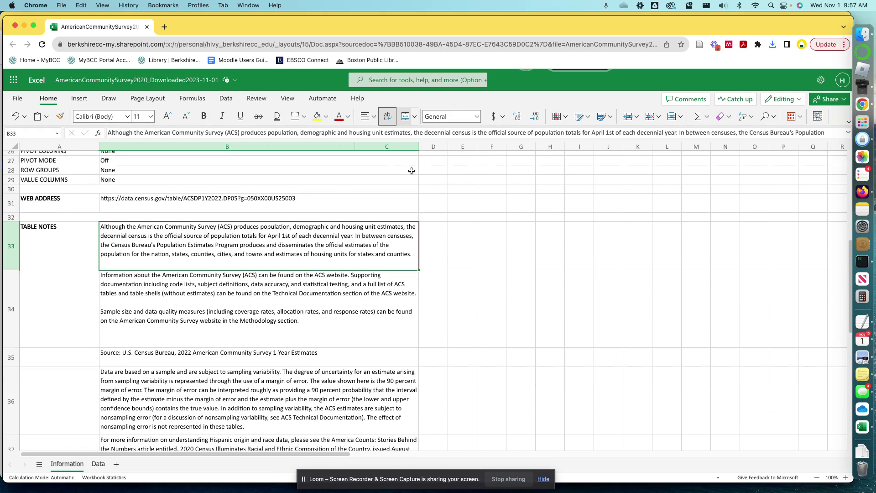
scroll(356, 237, down, 3)
scroll(246, 235, down, 1)
click(260, 244)
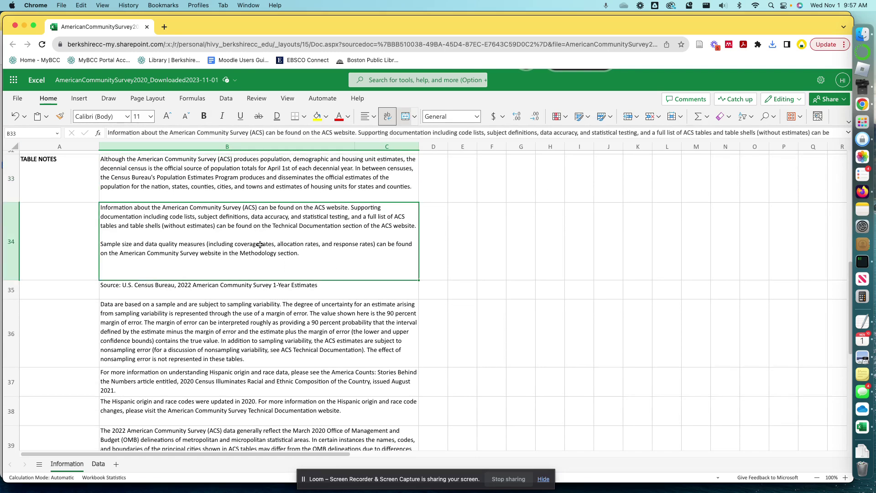
scroll(238, 355, down, 2)
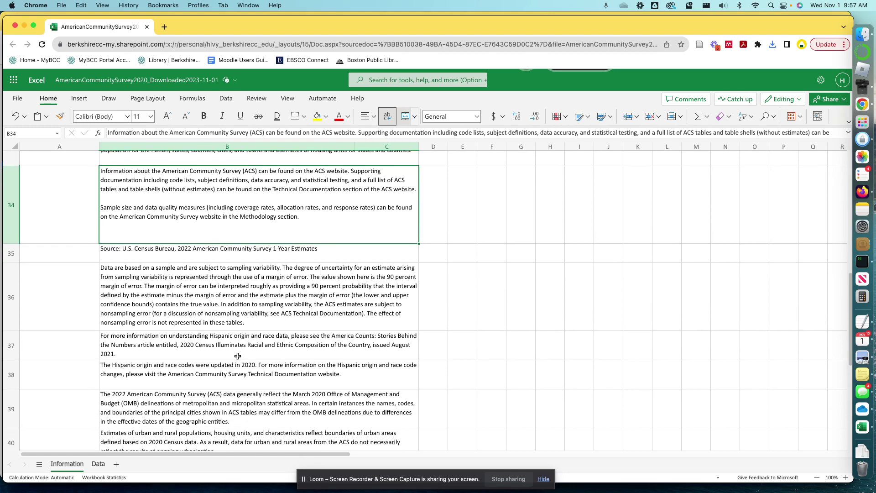
click(140, 278)
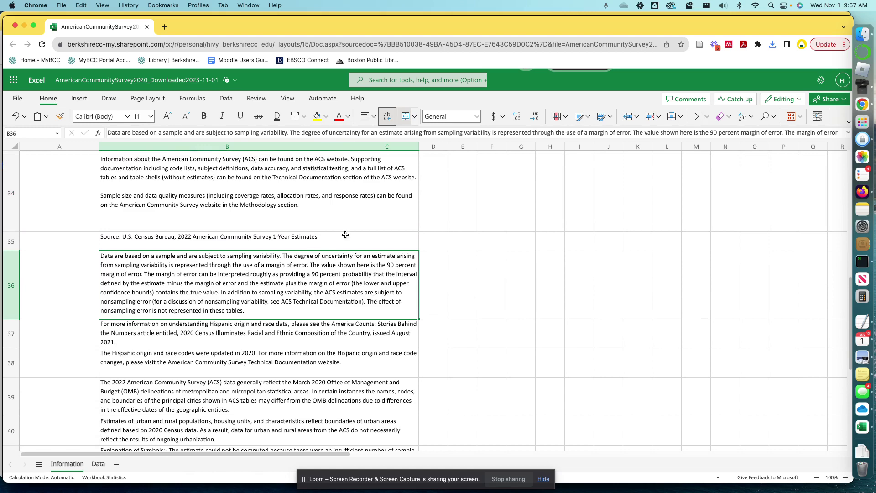
scroll(345, 234, down, 3)
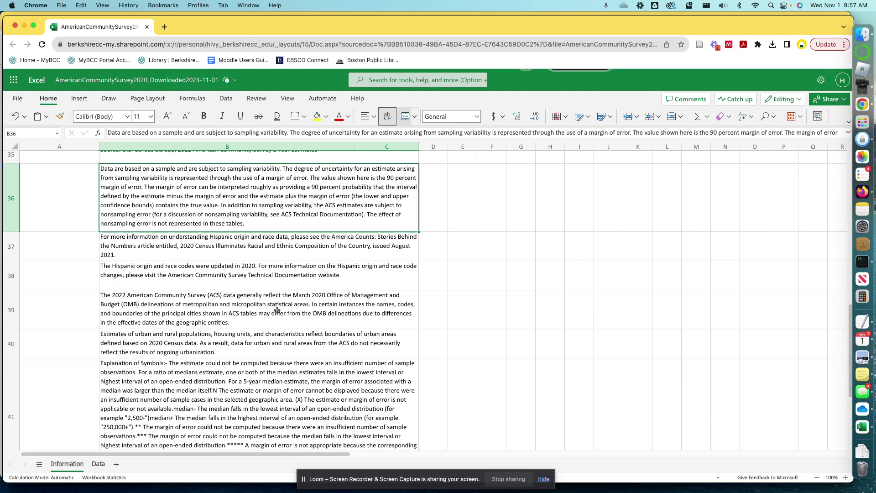
scroll(277, 310, down, 3)
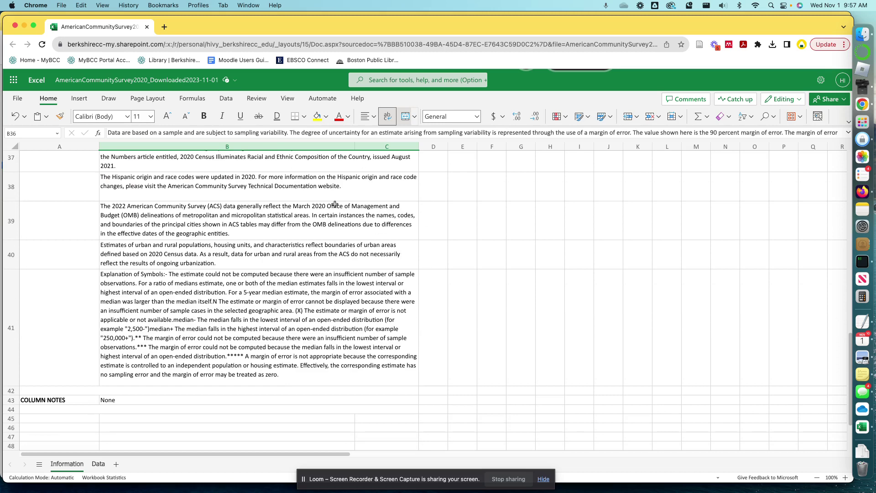
click(303, 206)
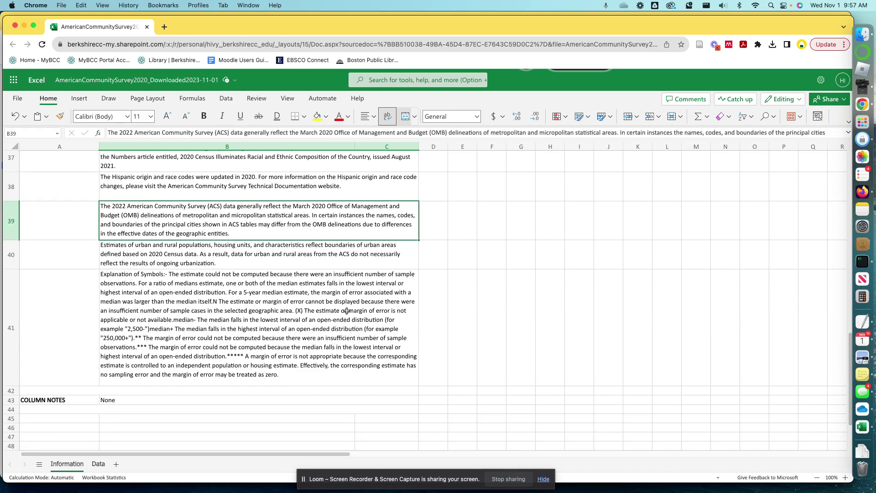
scroll(317, 347, down, 1)
click(180, 247)
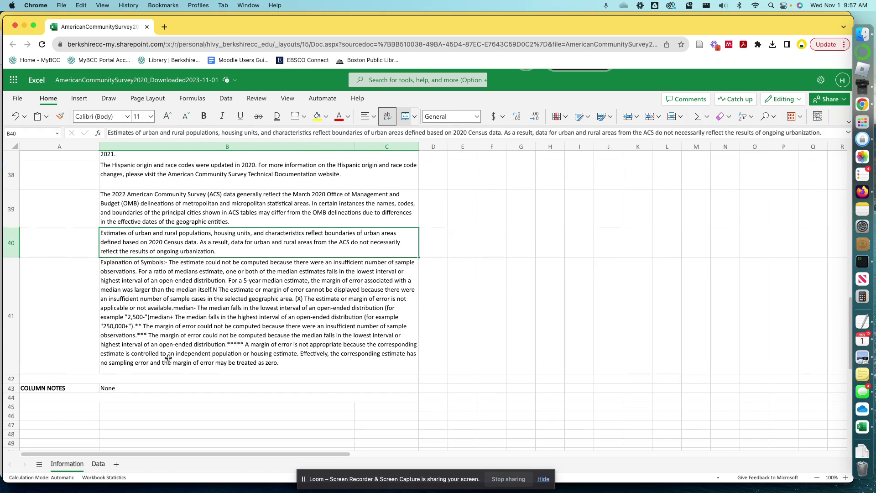